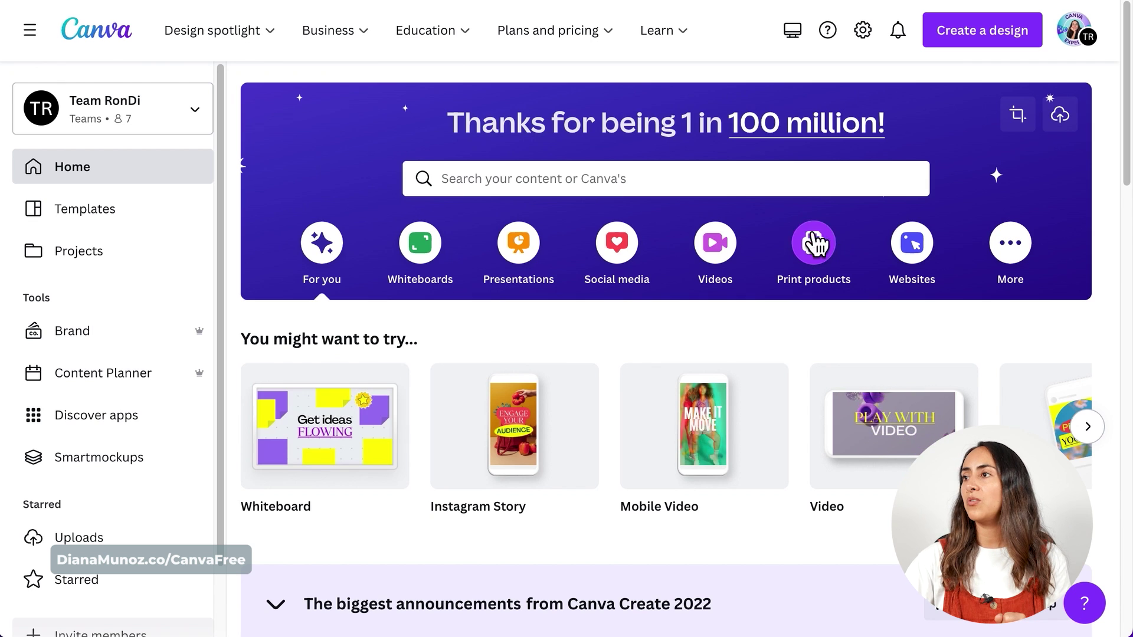
Create a blank Mobile Video design and add the 4.2-second portrait clip from the uploaded videos.
click(727, 253)
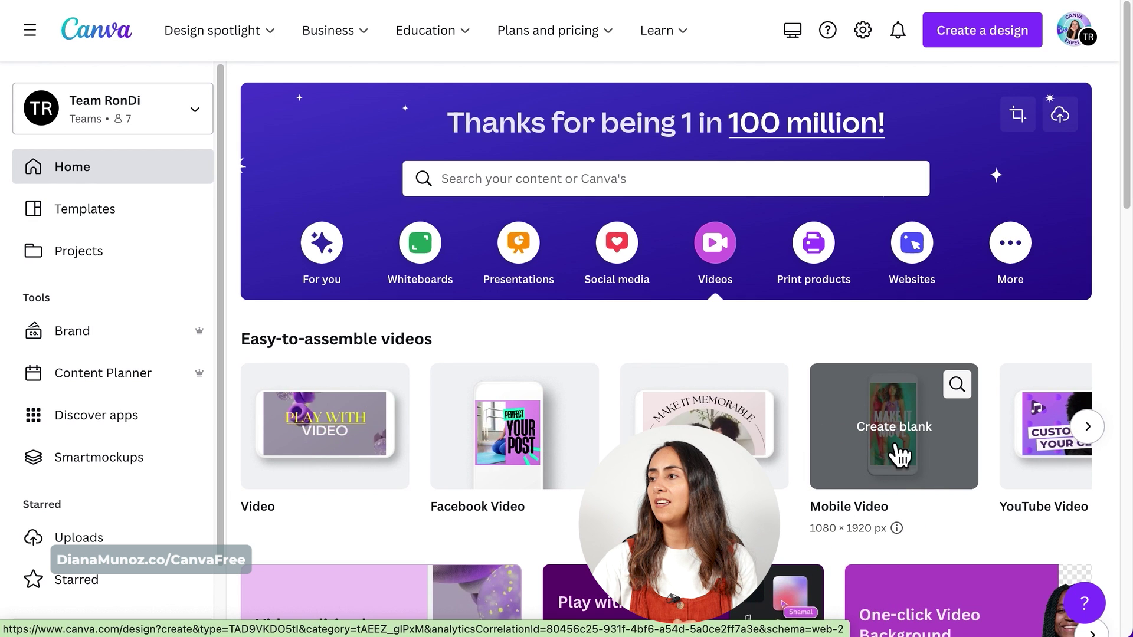
click(912, 437)
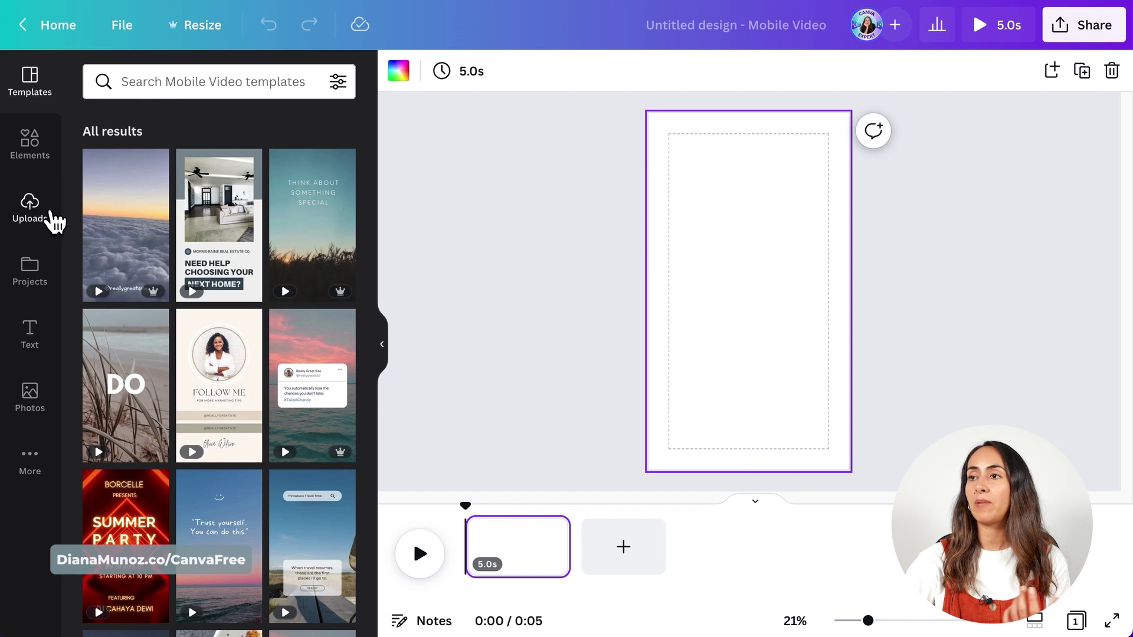
click(35, 227)
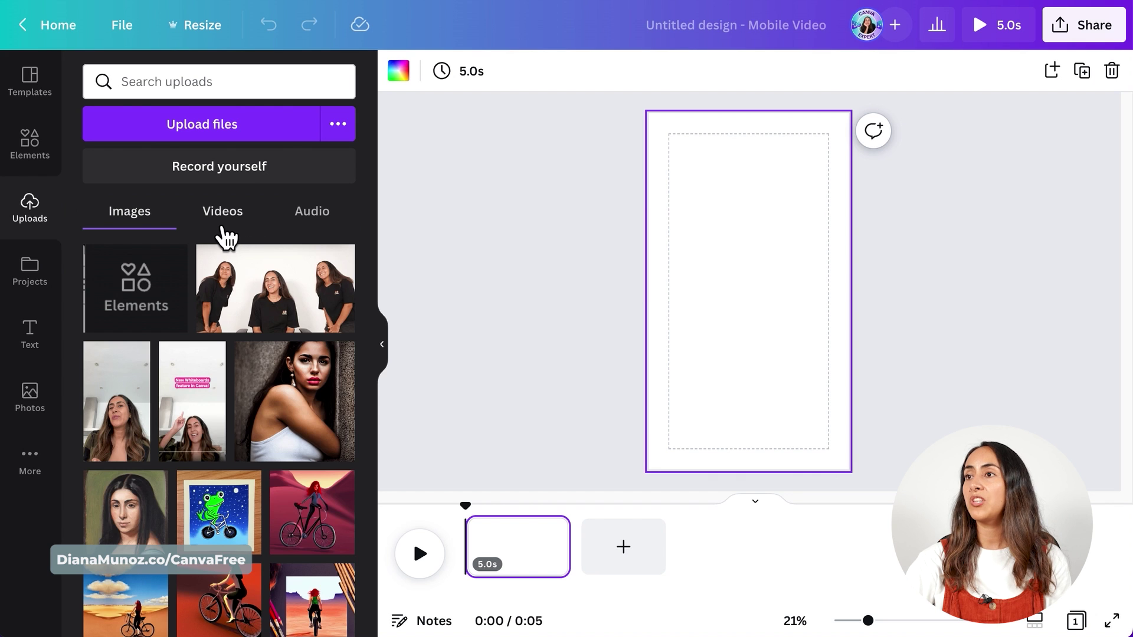
click(222, 229)
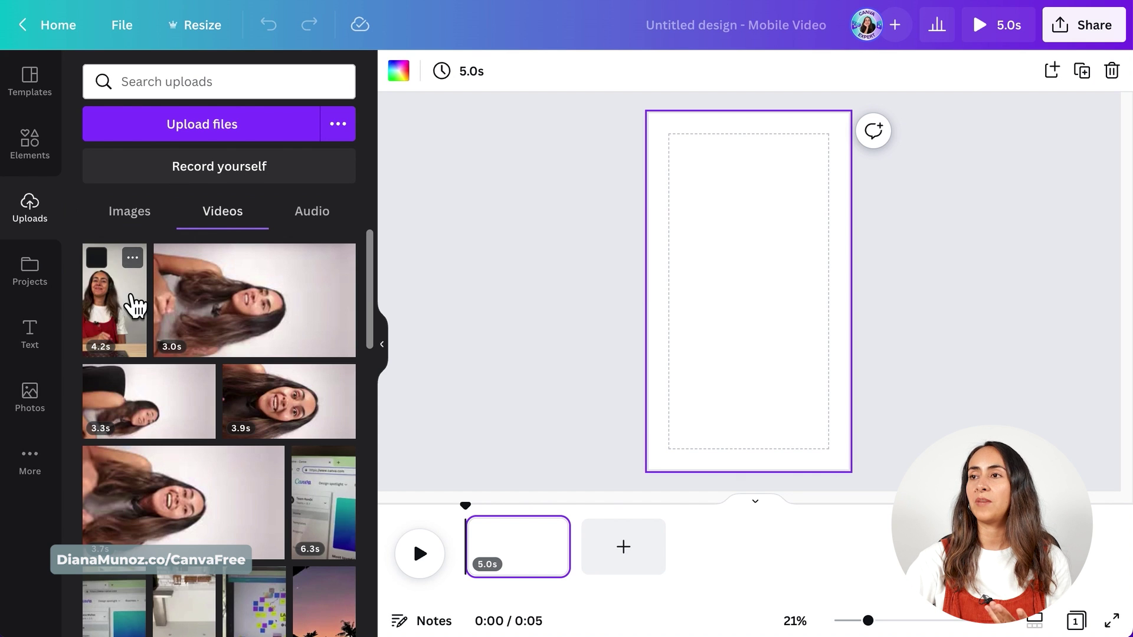
click(132, 307)
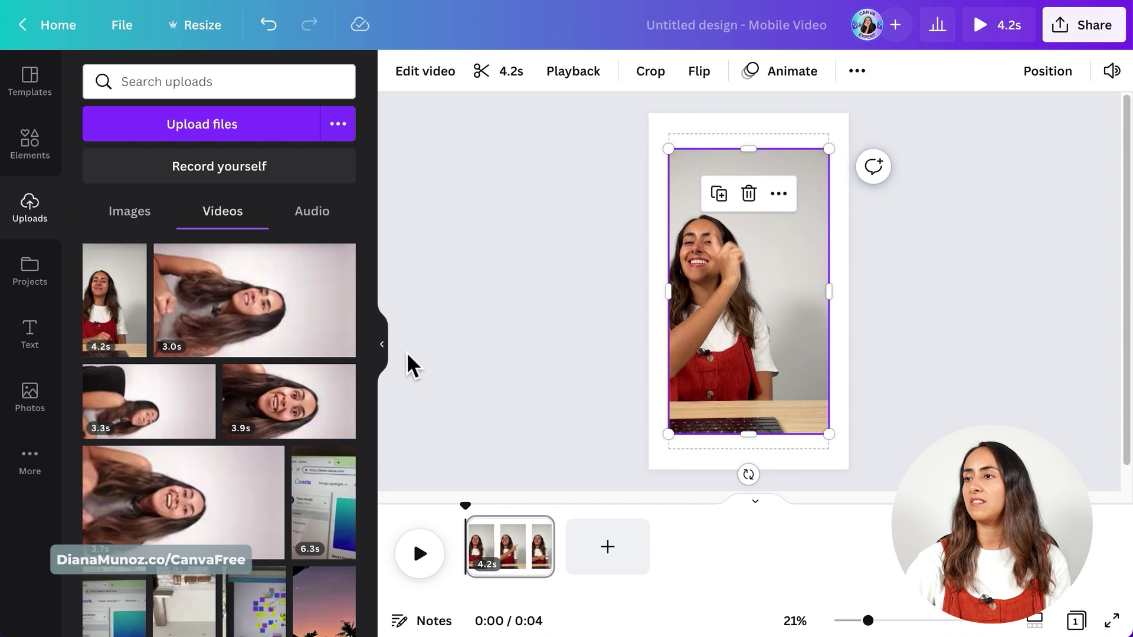
Enlarge the clip to 1080 × 1920 so it fills the whole page.
click(384, 347)
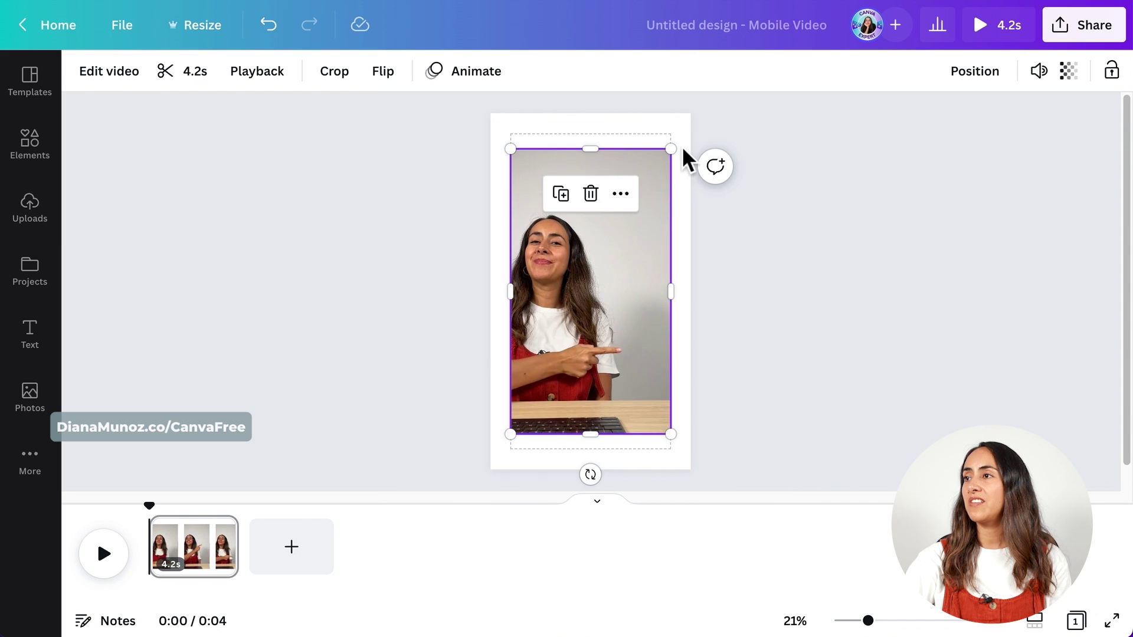
drag(672, 150, 691, 113)
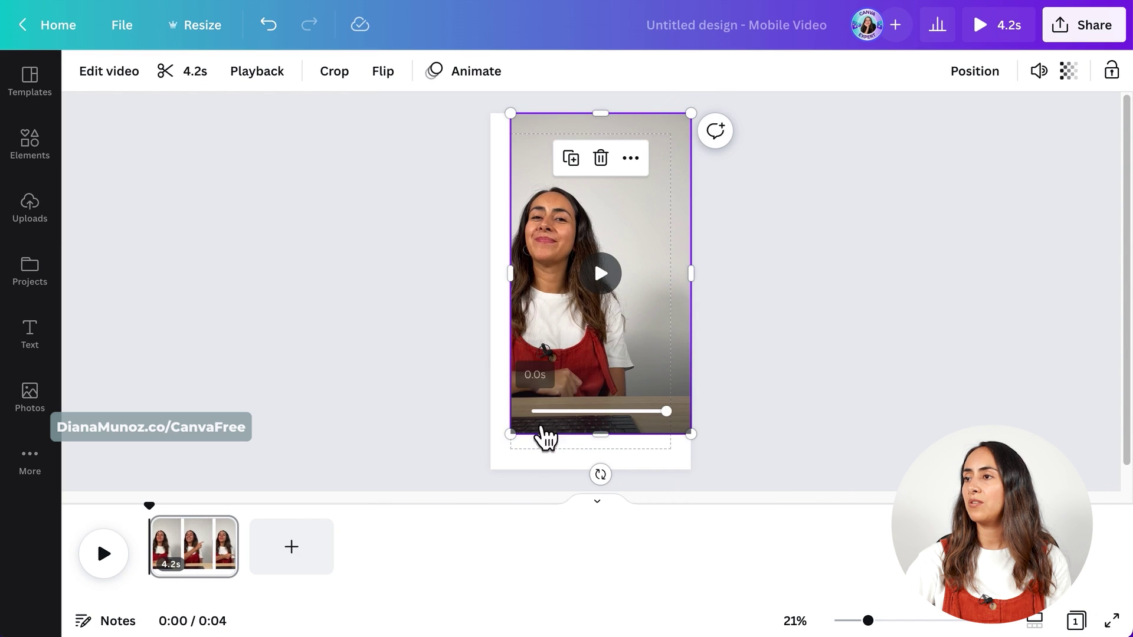
drag(511, 435, 491, 470)
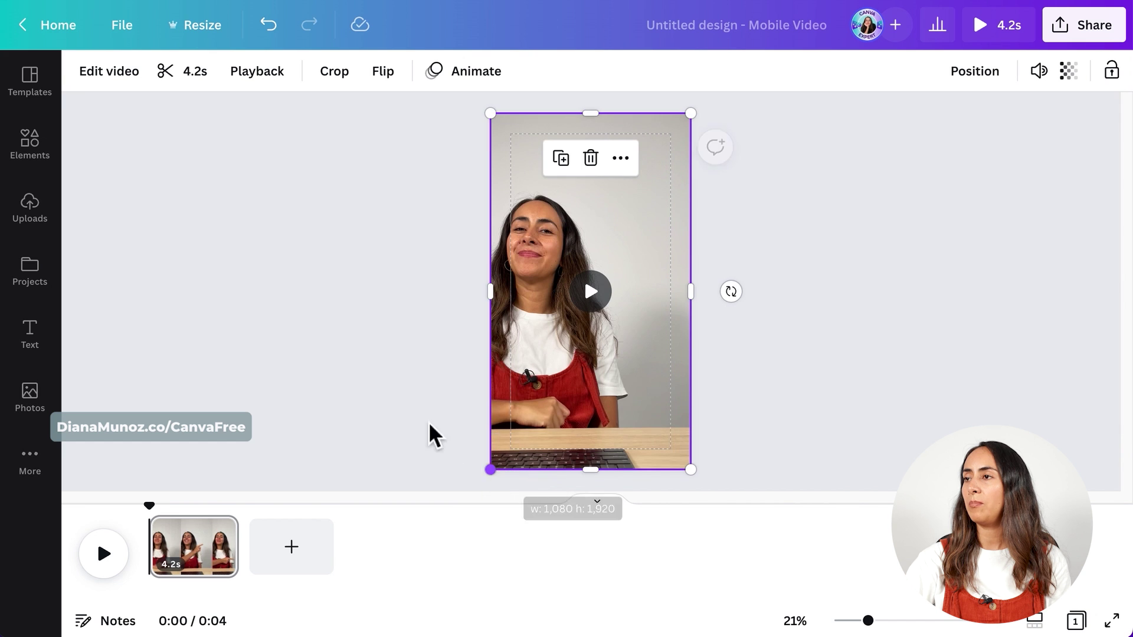
click(278, 297)
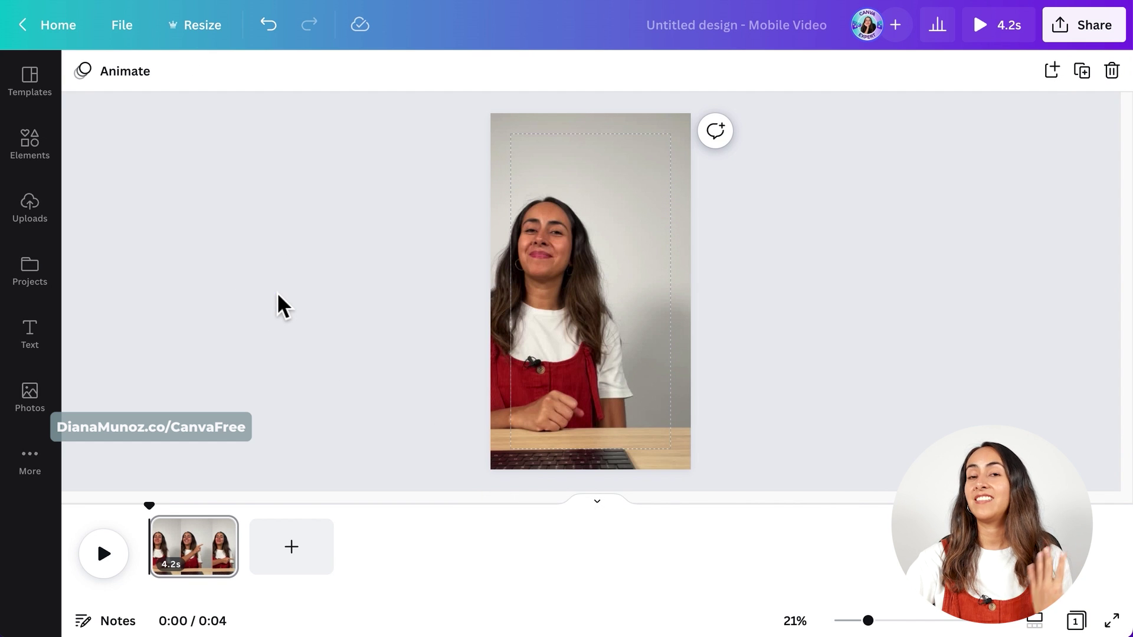
Add a text box over the video and set its font to Montserrat Semi-Bold.
drag(150, 506, 224, 529)
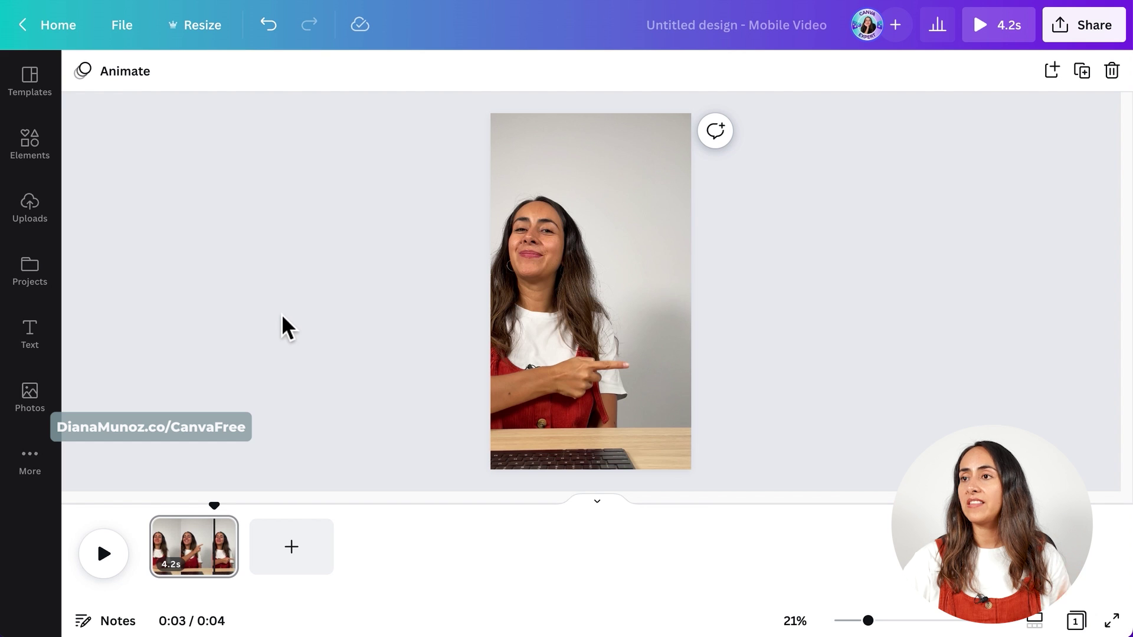
click(31, 335)
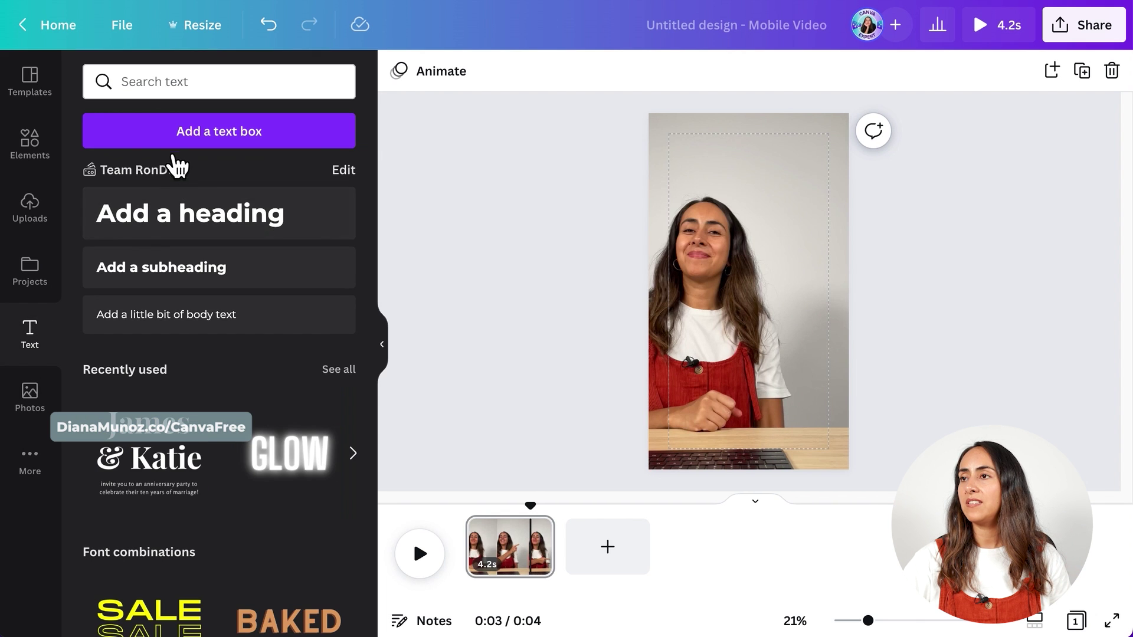
click(273, 131)
click(382, 344)
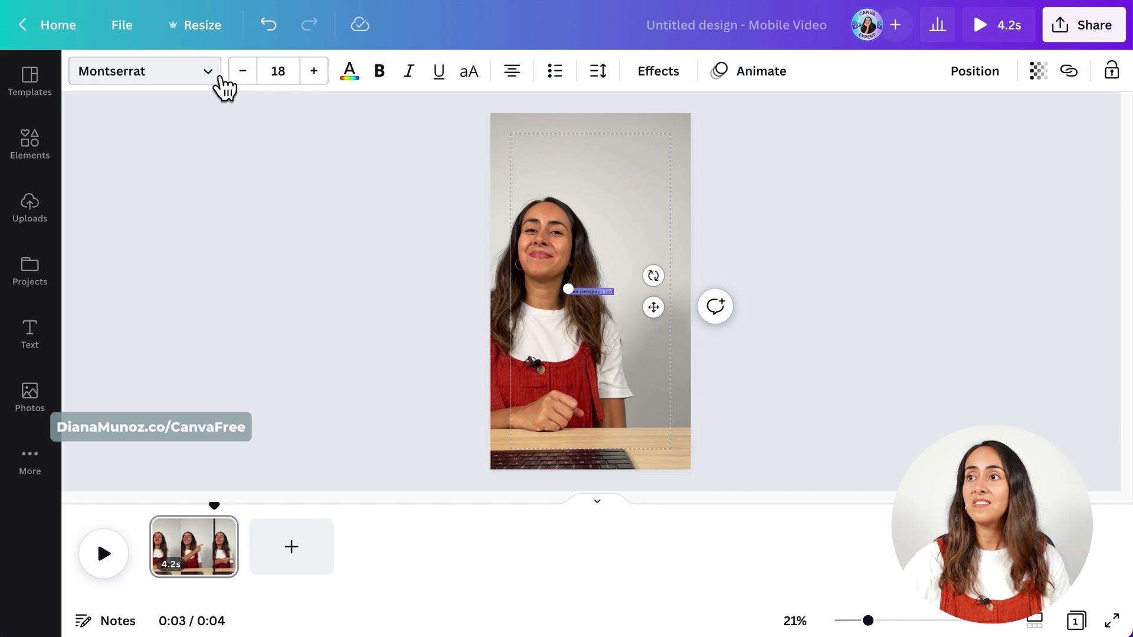
click(224, 87)
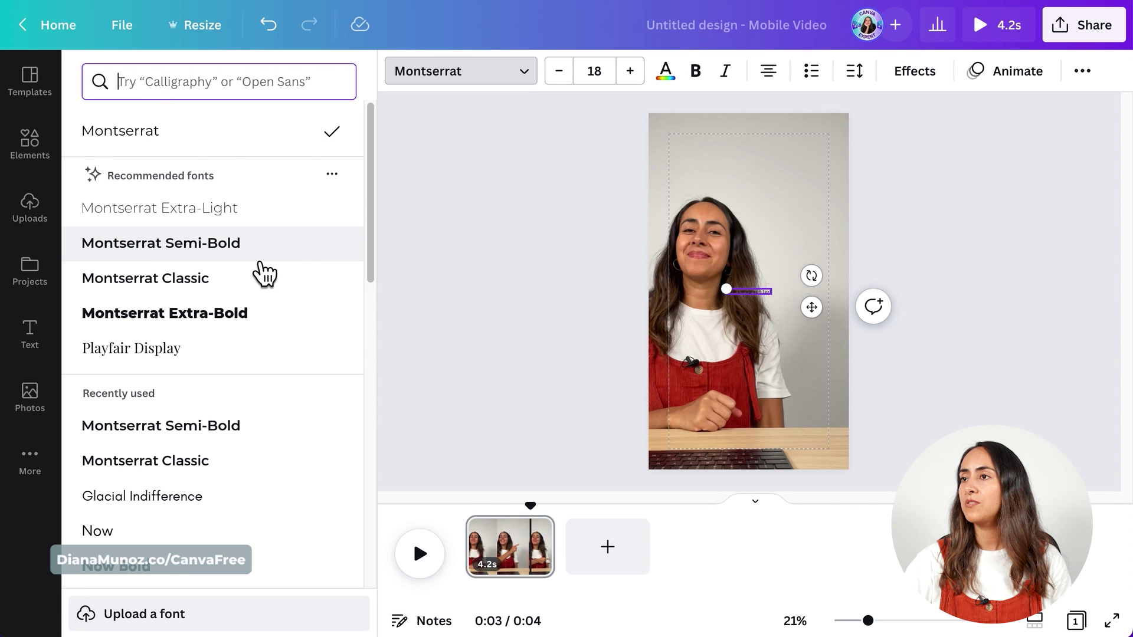
click(211, 265)
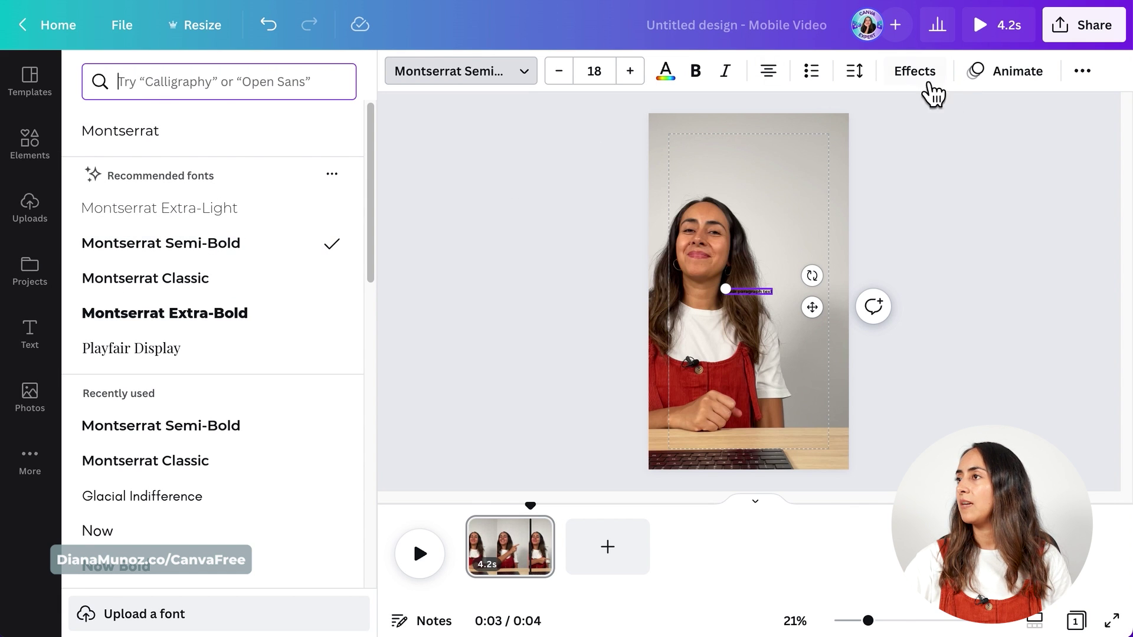
Apply the Background text effect in bright pink from Color Pack 1 and make the text white.
click(916, 88)
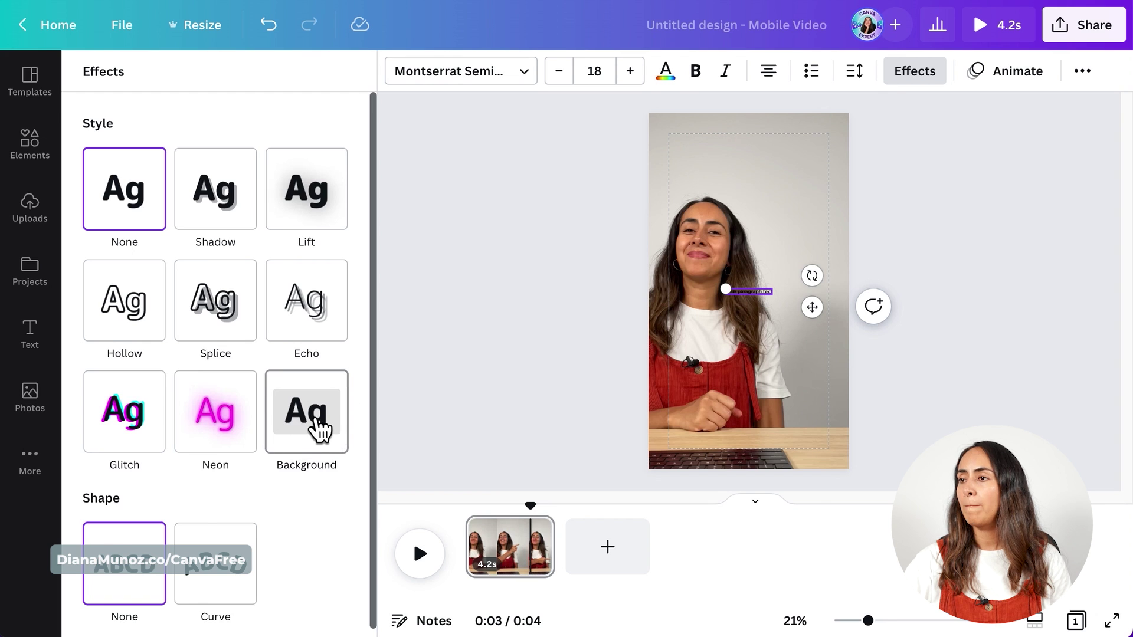
click(317, 429)
scroll(319, 429, down, 3)
click(336, 490)
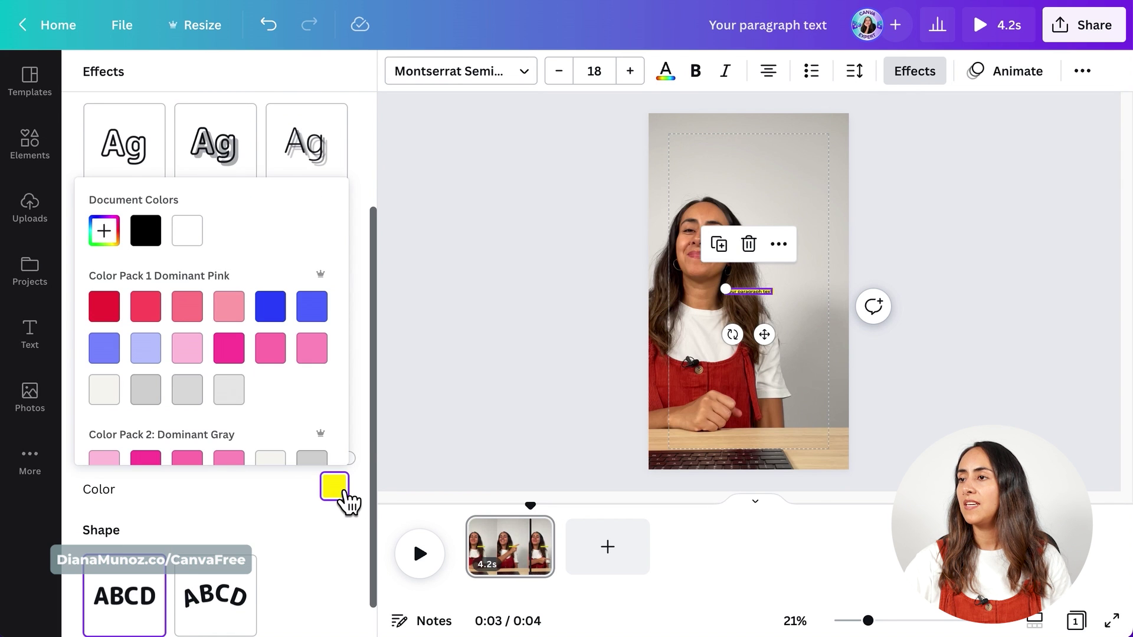
click(230, 351)
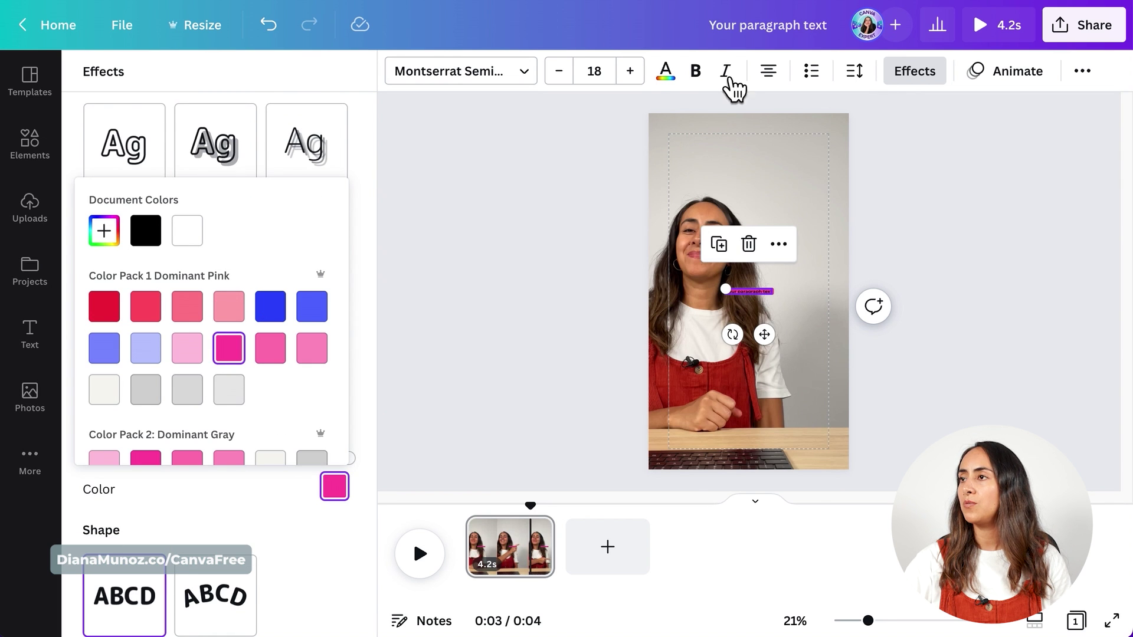
click(674, 77)
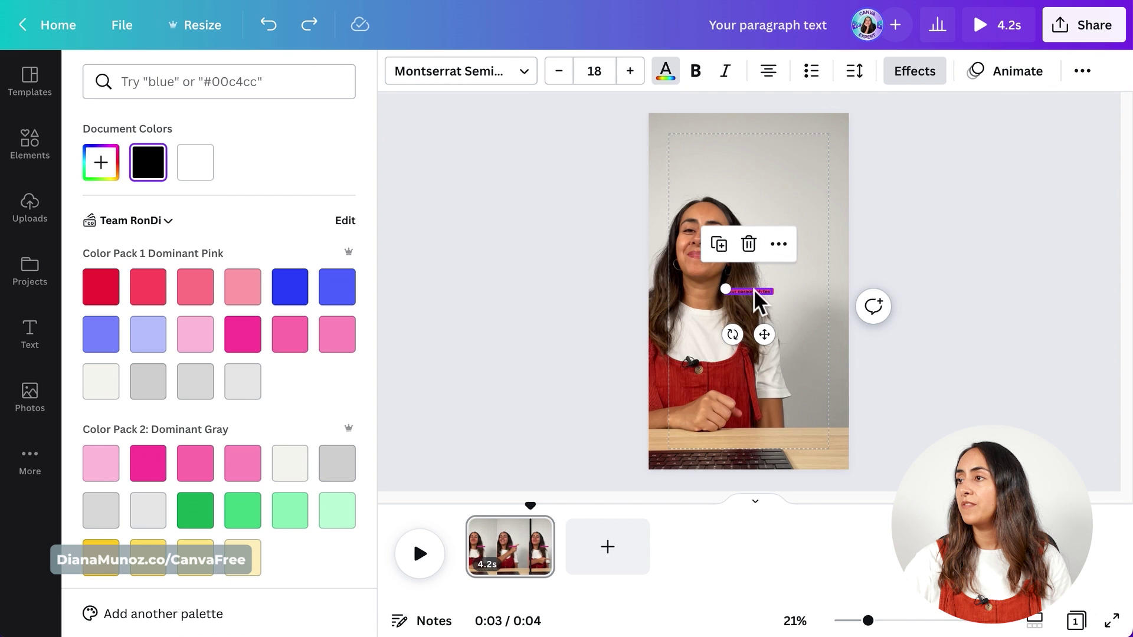
click(214, 172)
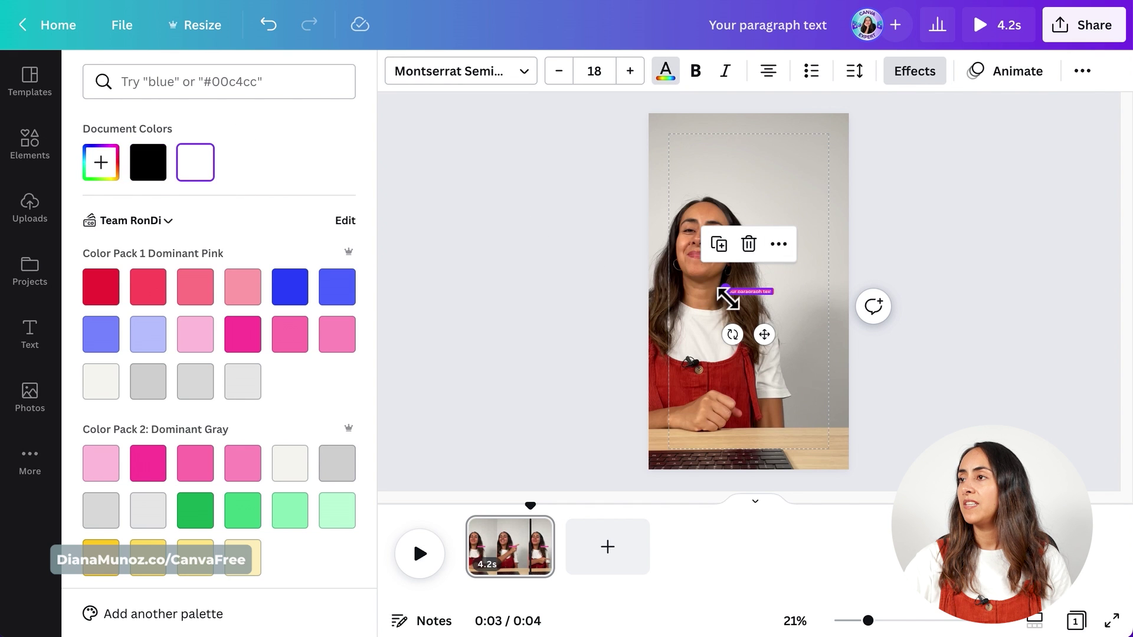
Enlarge the text box to font size 42.9 and move it to the empty area beside the woman's head.
drag(728, 299, 662, 260)
drag(733, 334, 838, 253)
click(813, 223)
drag(671, 245, 647, 263)
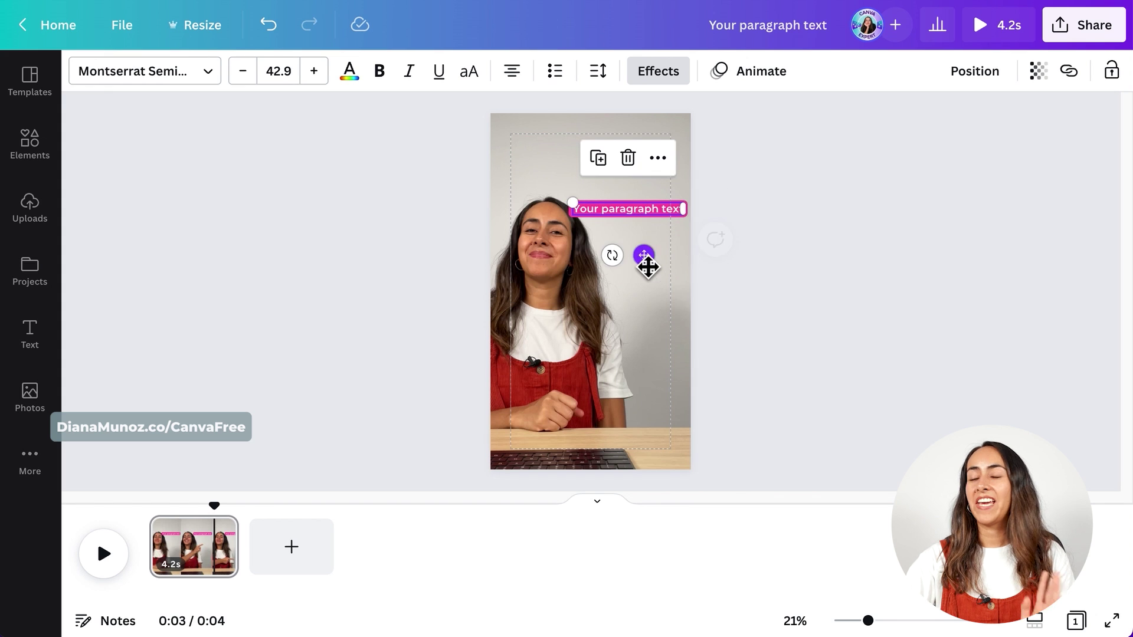
Change the label's wording to "Make text" and shift it slightly toward the page's right edge.
click(650, 211)
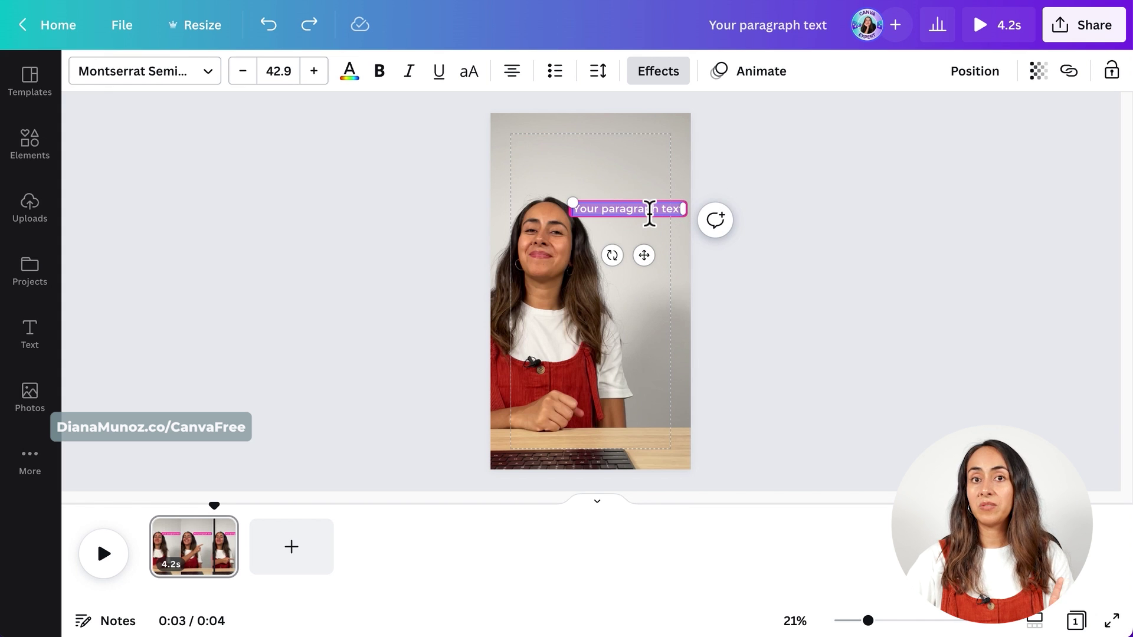
text(Make)
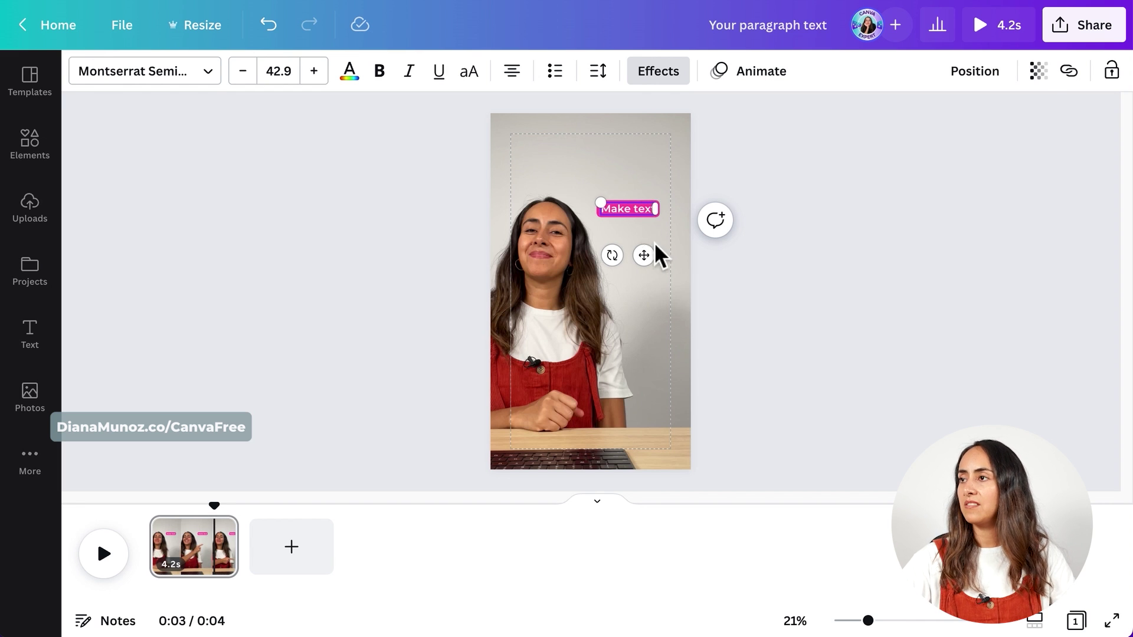
drag(655, 223, 665, 222)
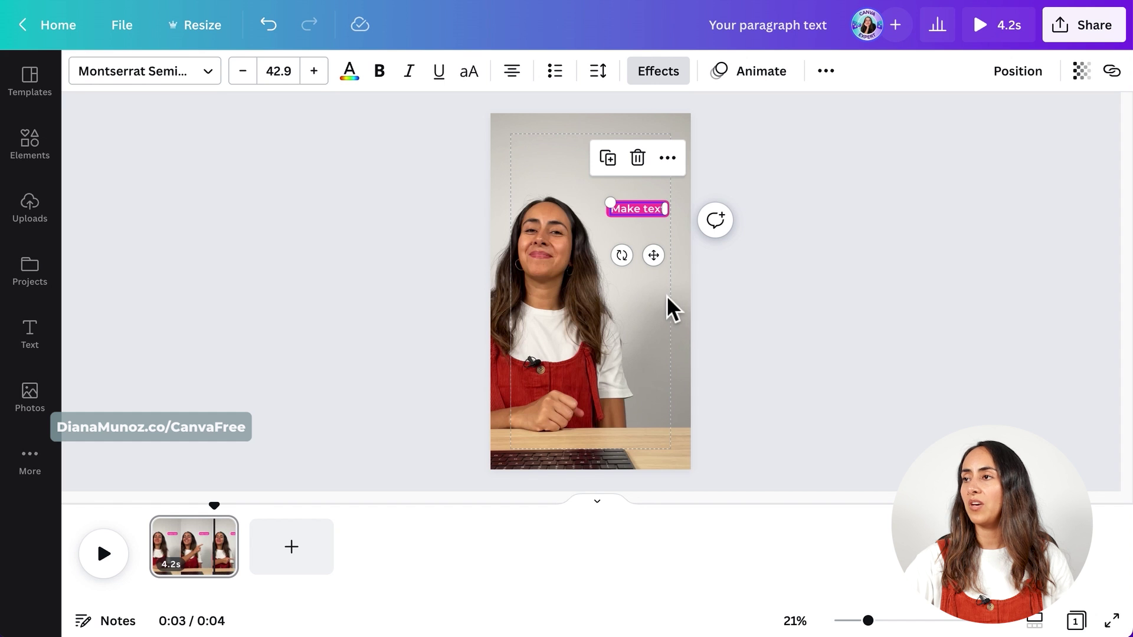
Duplicate the "Make text" label twice and stack the copies below it with wide gaps.
click(613, 169)
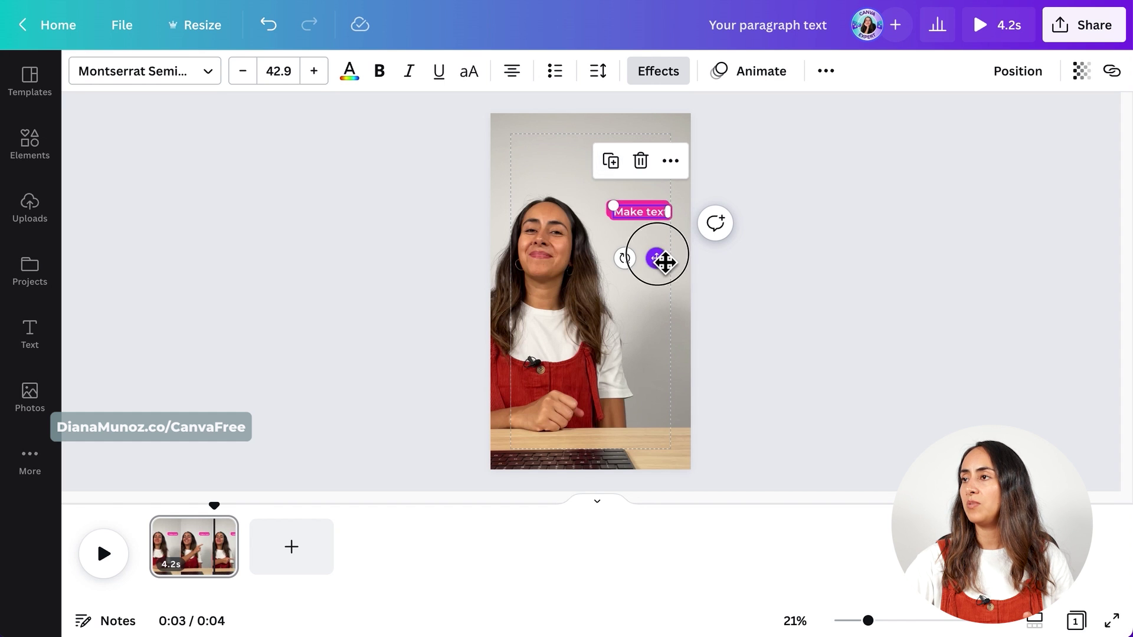
drag(655, 258, 666, 336)
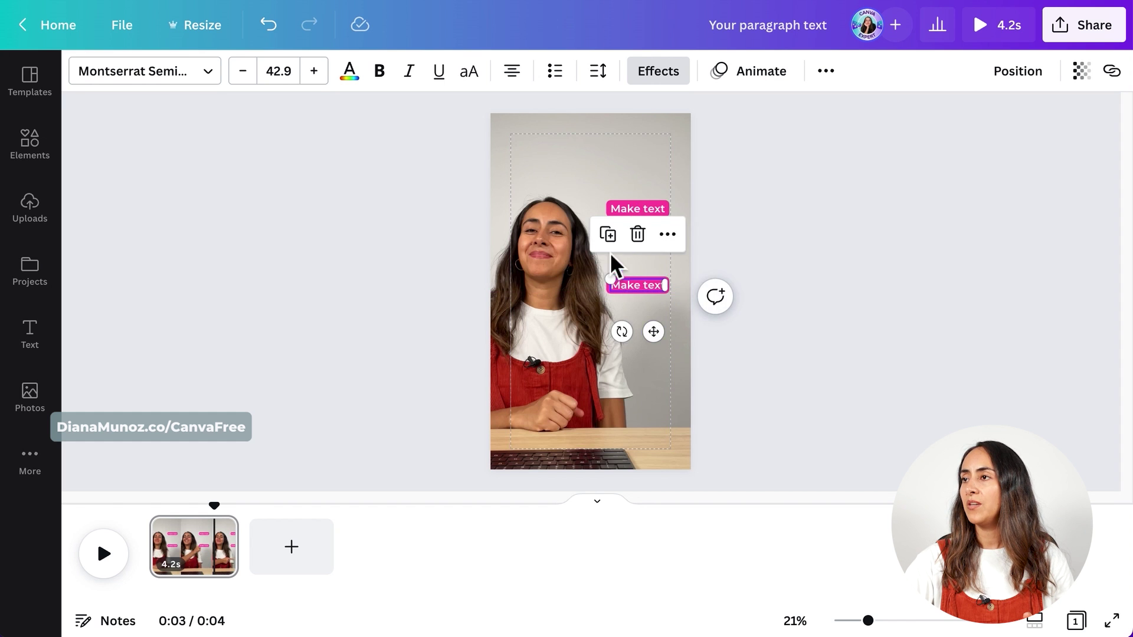
click(608, 235)
drag(664, 413, 663, 424)
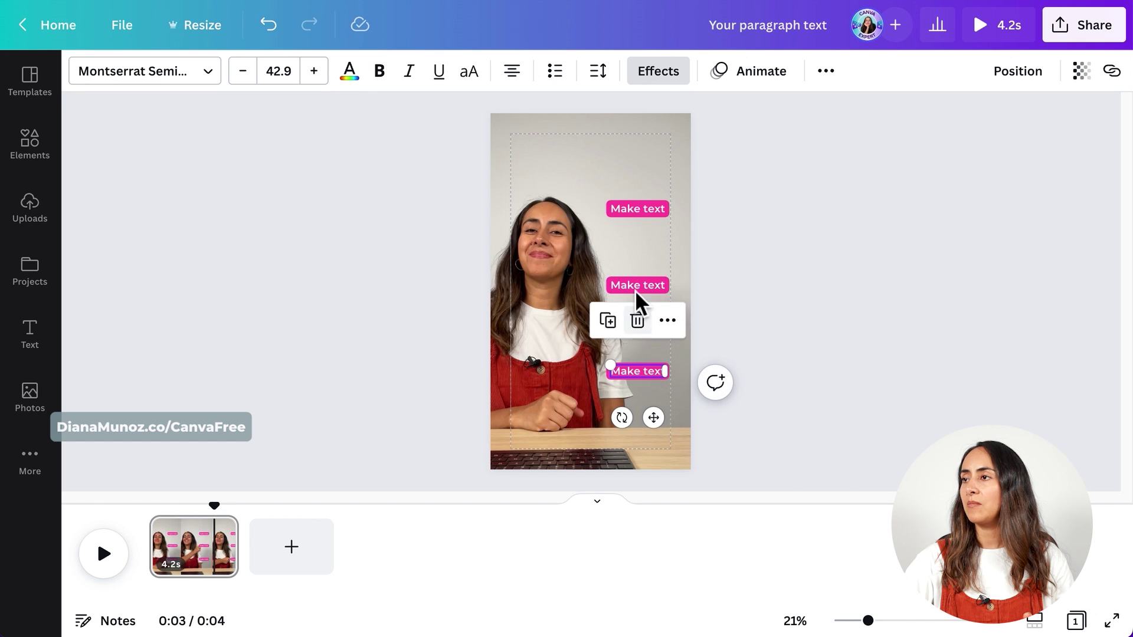
Change the middle label to "pop-in" and the lowest label to "on your videos".
drag(640, 298, 639, 296)
double_click(639, 296)
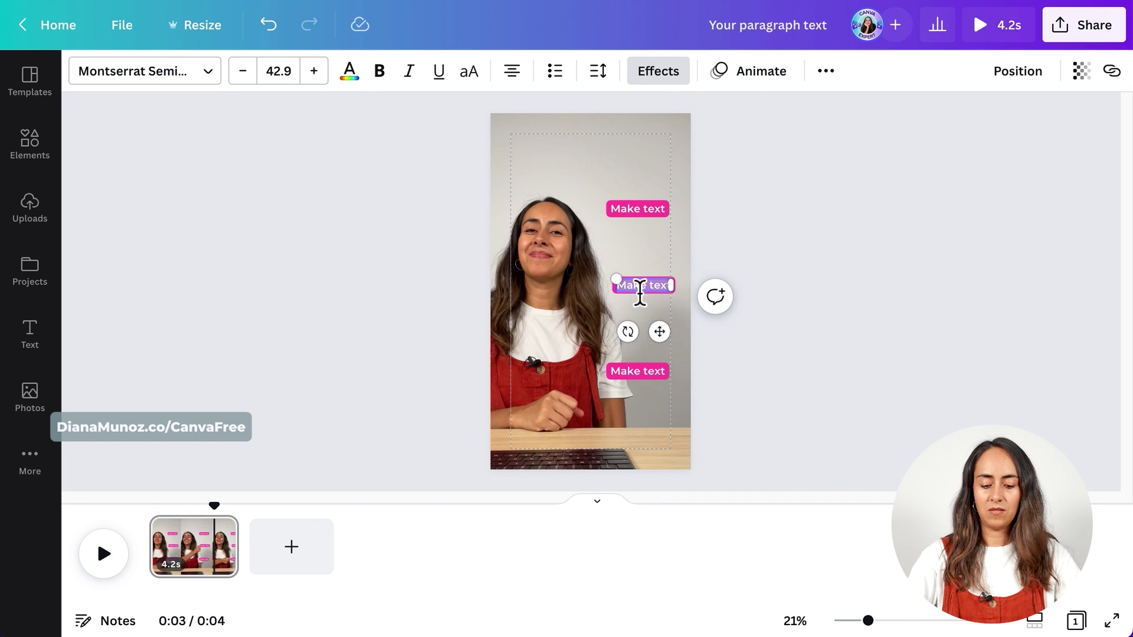
text(pop-in)
double_click(637, 377)
text(on your videos)
key(Escape)
key(Escape)
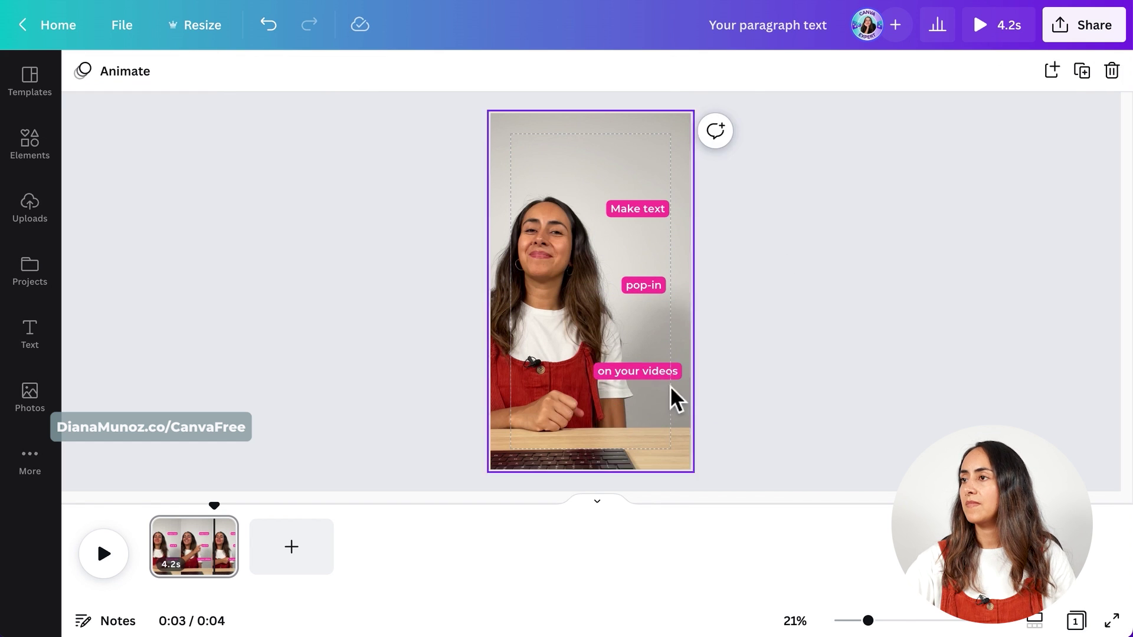
Reposition the labels beside the woman, raising "Make text" to match her pointing finger at 0.9 s in the clip.
drag(649, 372, 645, 347)
click(652, 220)
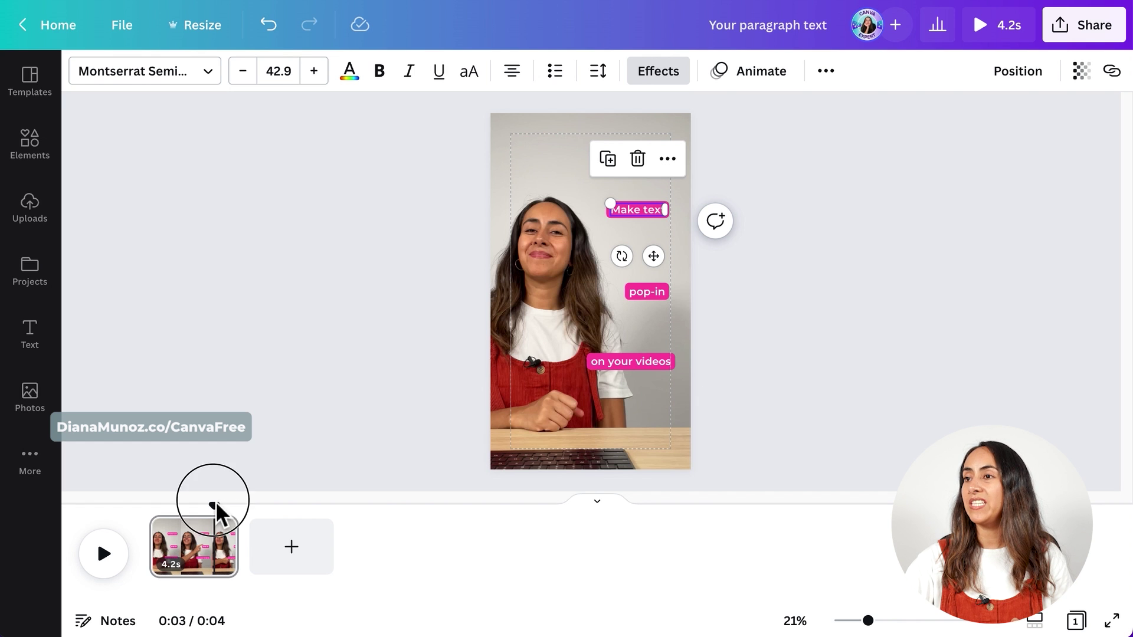
drag(218, 510, 179, 524)
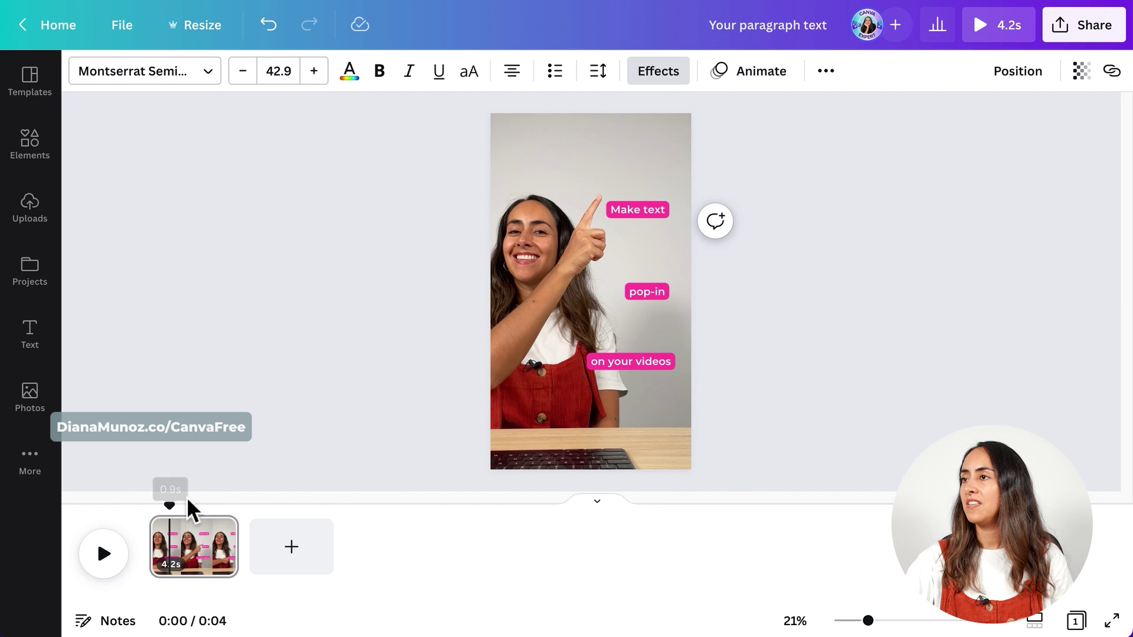
double_click(652, 218)
drag(664, 260, 664, 245)
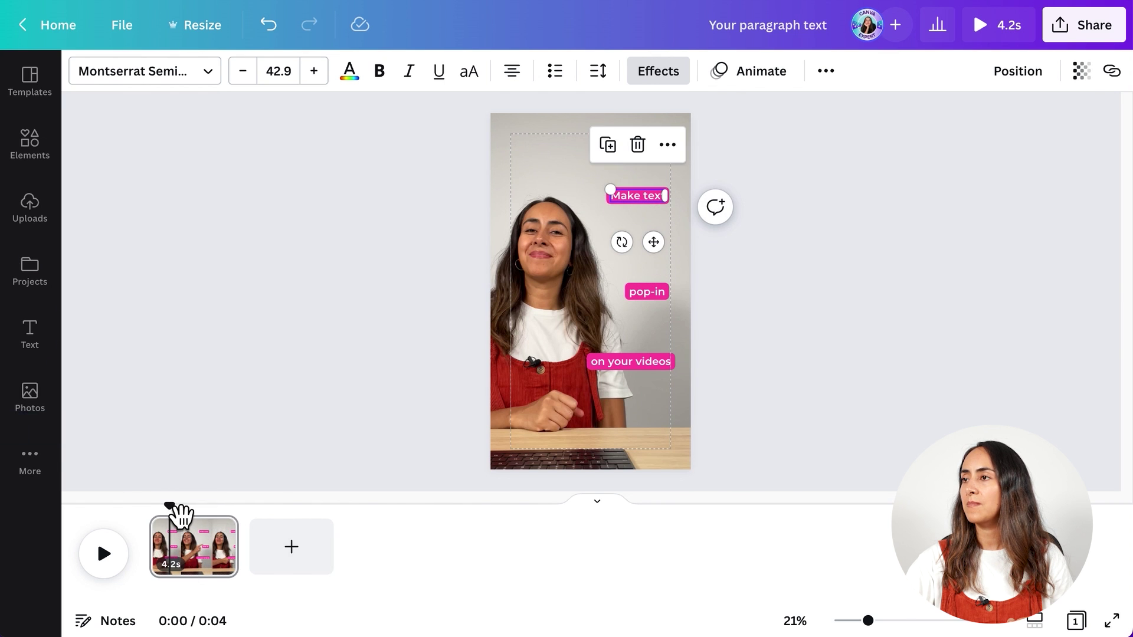
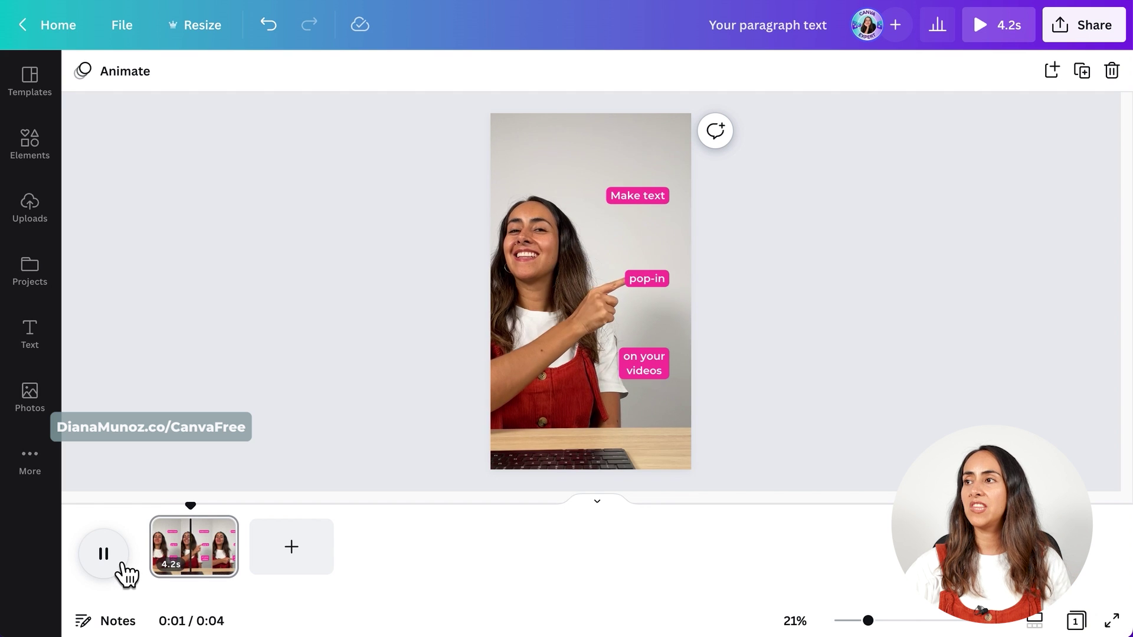
Preview how the three labels line up with the pointing gestures in the clip.
click(123, 565)
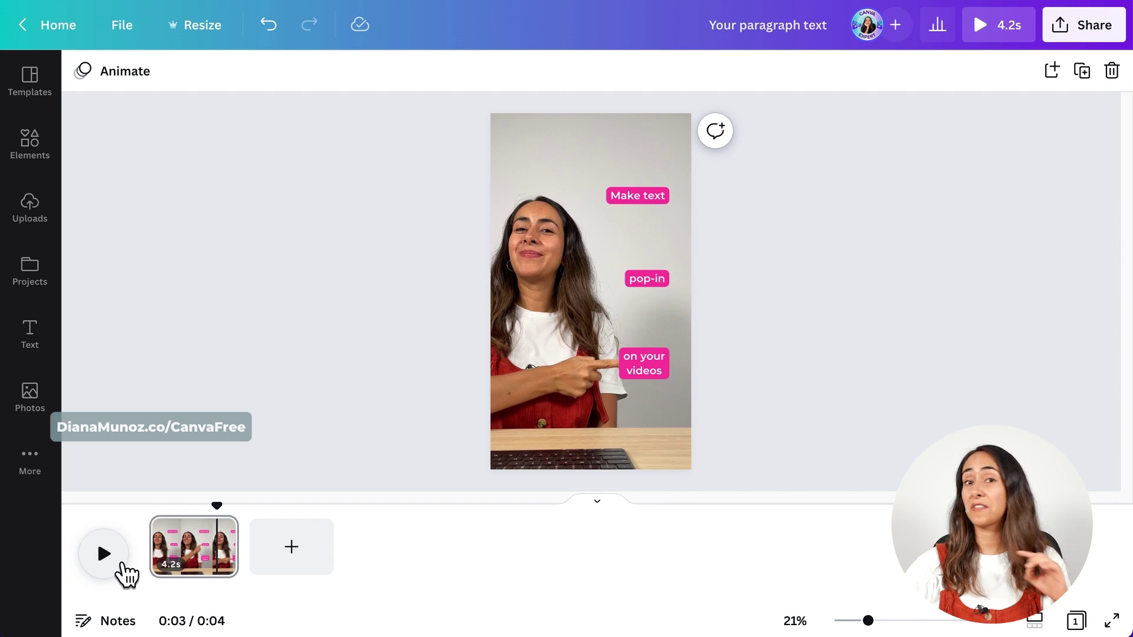
drag(218, 507, 192, 503)
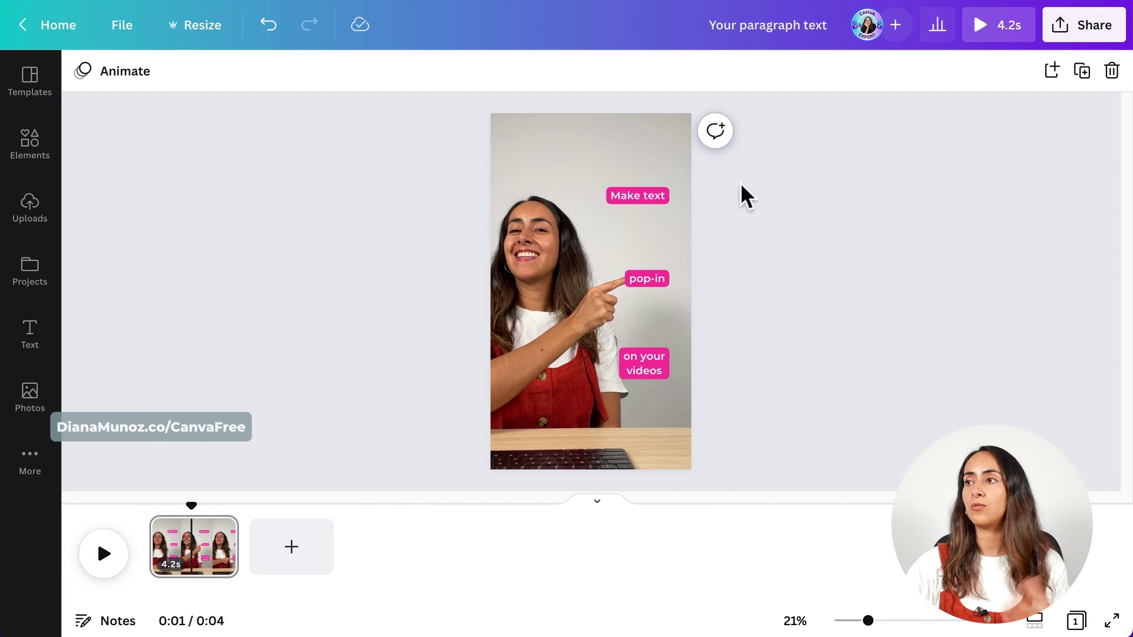
Show the timing of the "Make text" label and enlarge the timeline thumbnails to 500%.
right_click(638, 194)
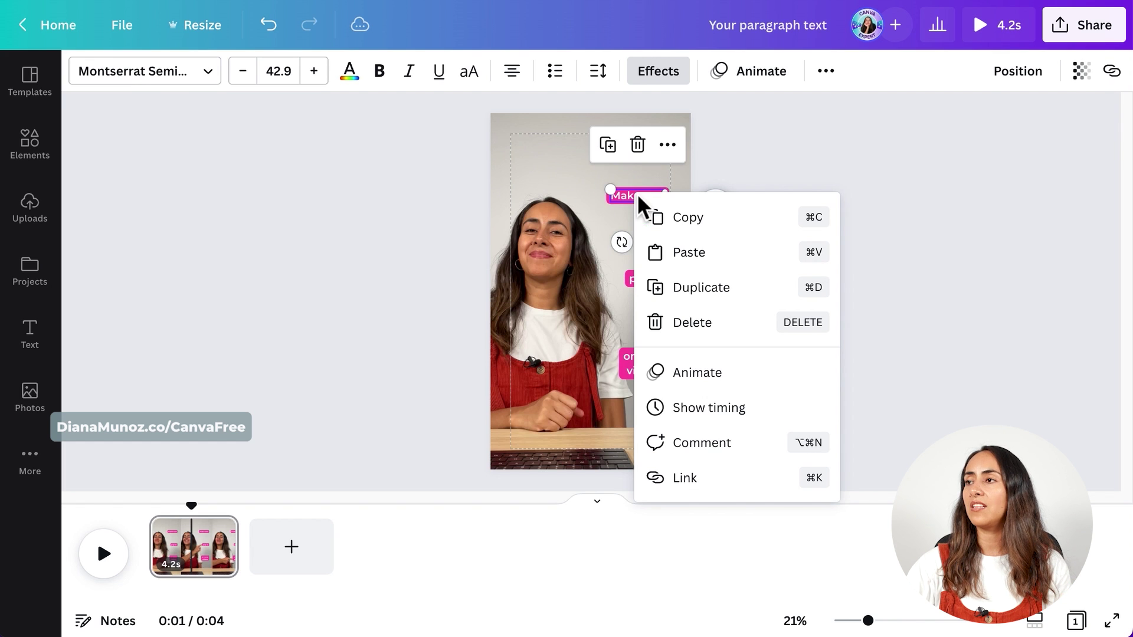
click(778, 420)
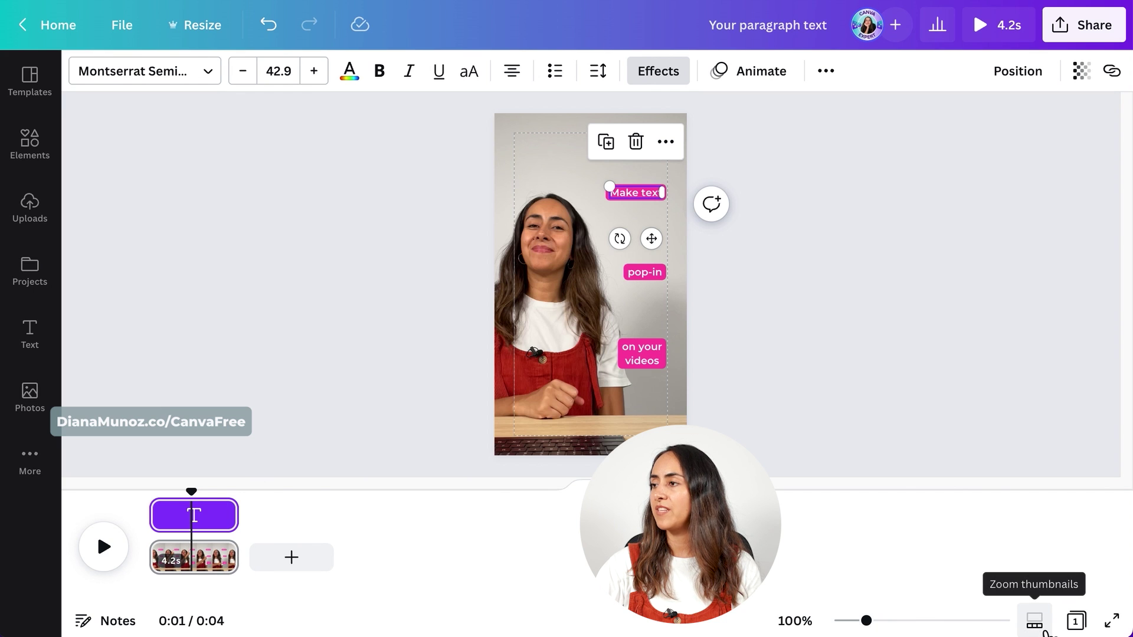
drag(866, 620, 1010, 620)
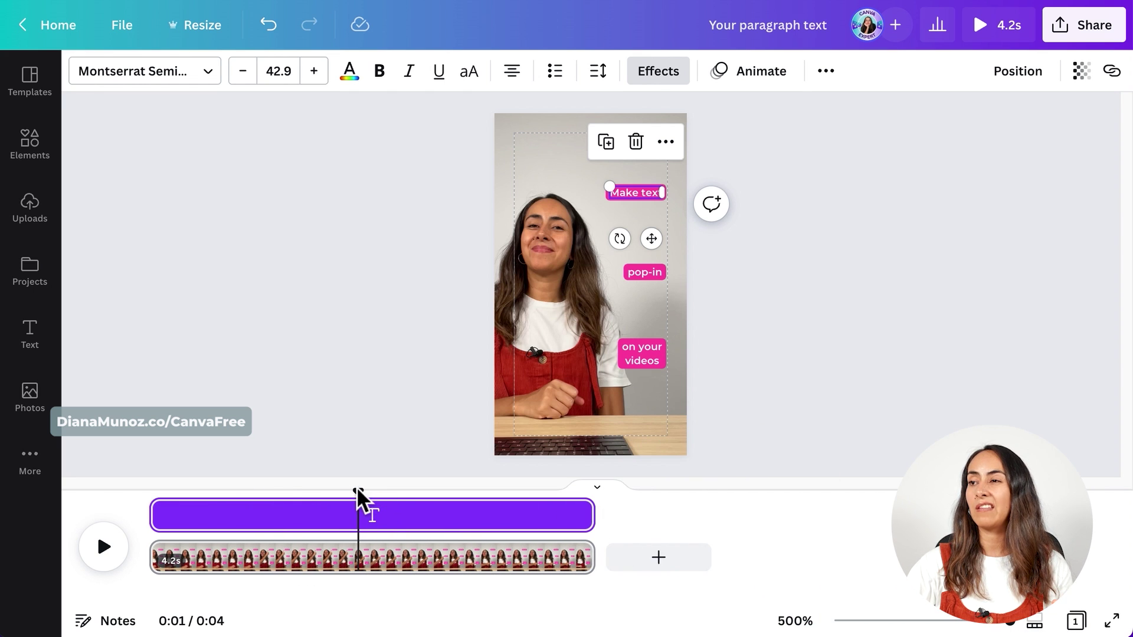
Trim the start of the "Make text" label to the moment the woman points at it, and check its appearance in the clip.
drag(361, 489, 270, 512)
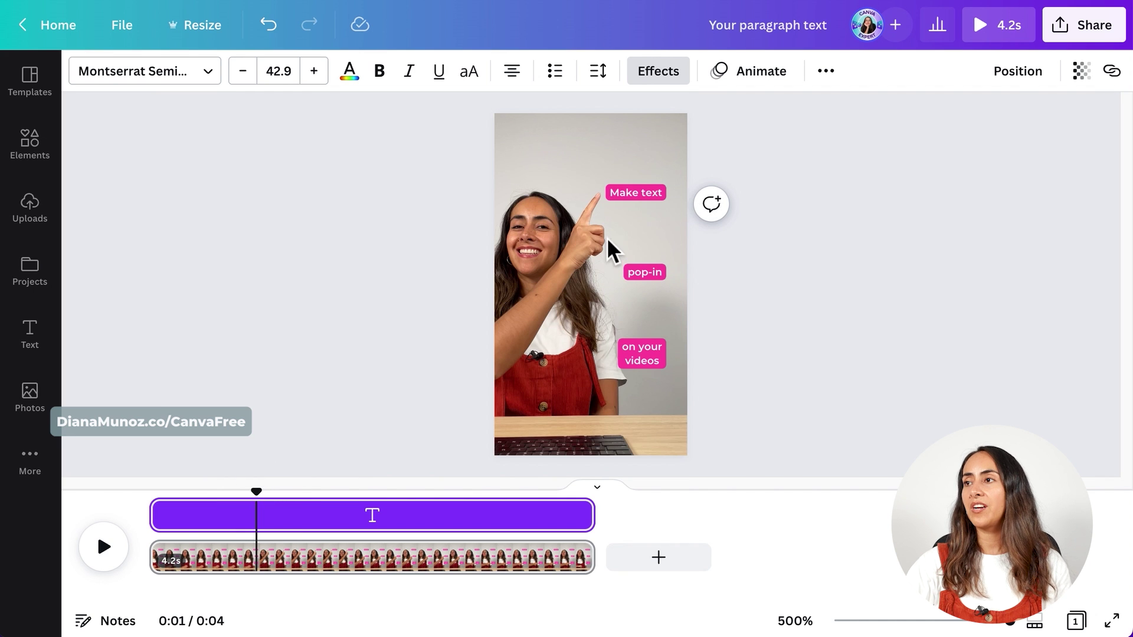
mouse_move(269, 500)
mouse_down()
mouse_move(253, 501)
mouse_move(268, 498)
mouse_up()
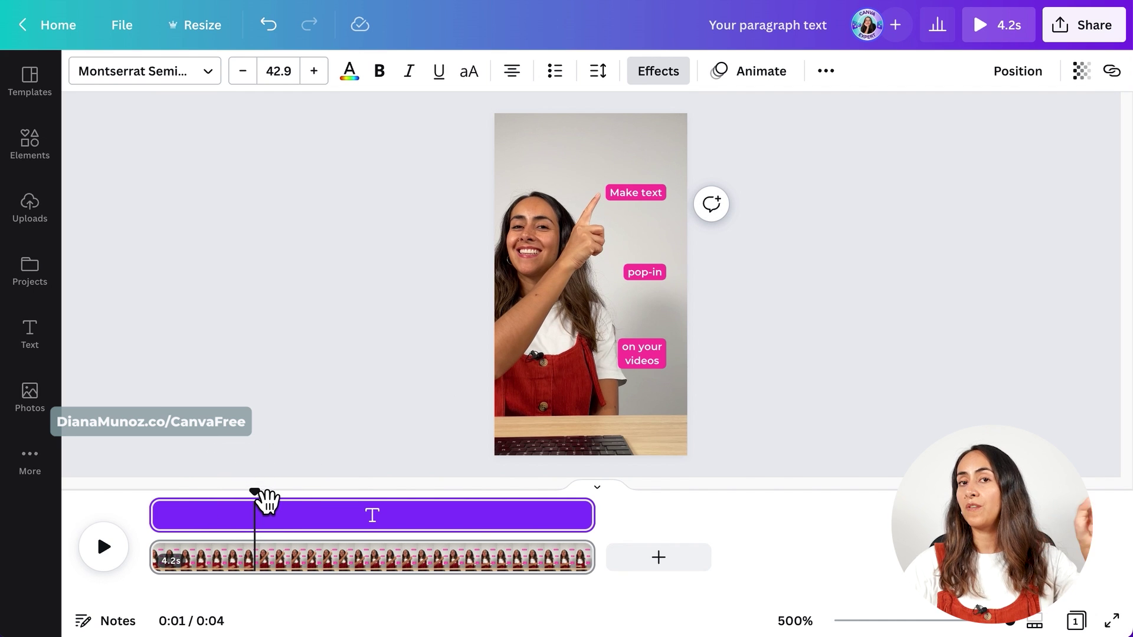
mouse_move(267, 502)
mouse_down()
mouse_move(235, 508)
mouse_move(261, 509)
mouse_up()
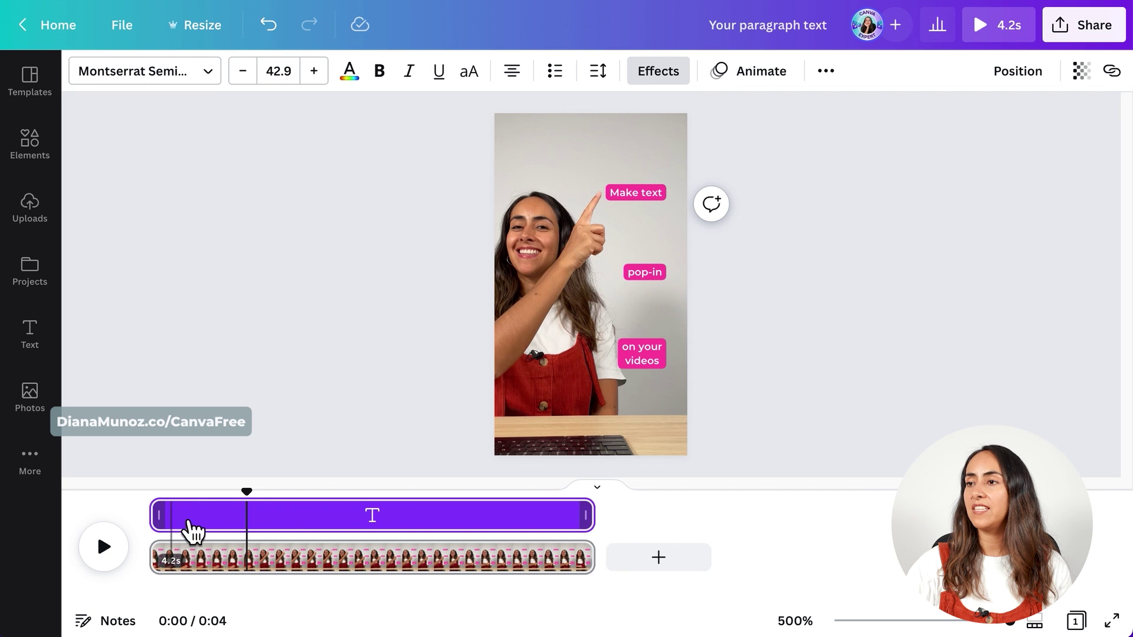
drag(159, 514, 254, 517)
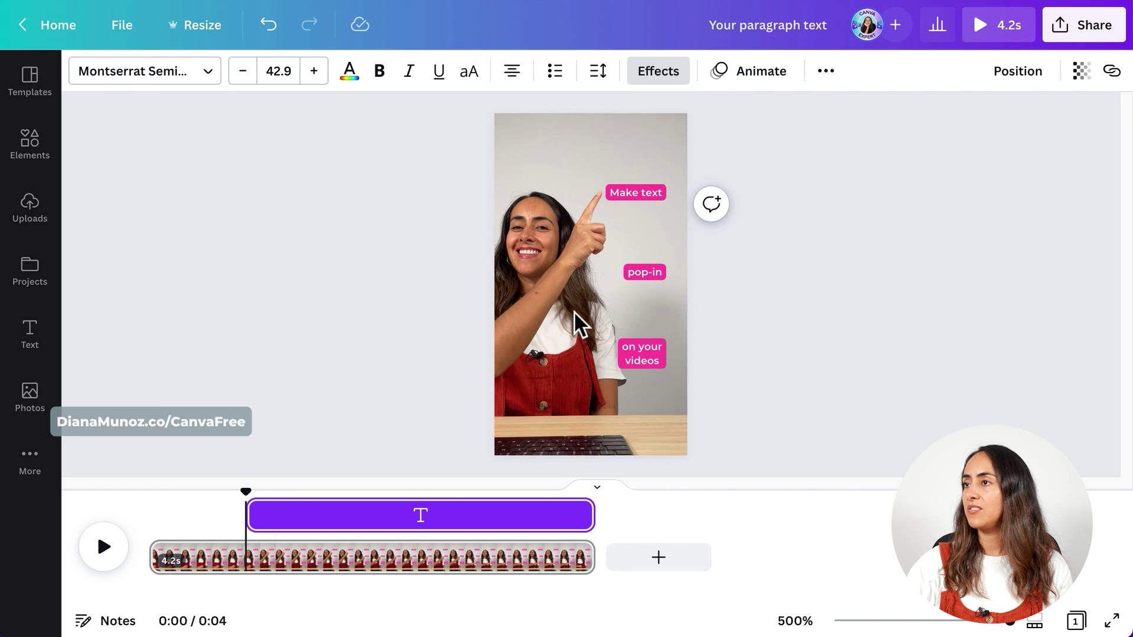
drag(249, 501, 150, 506)
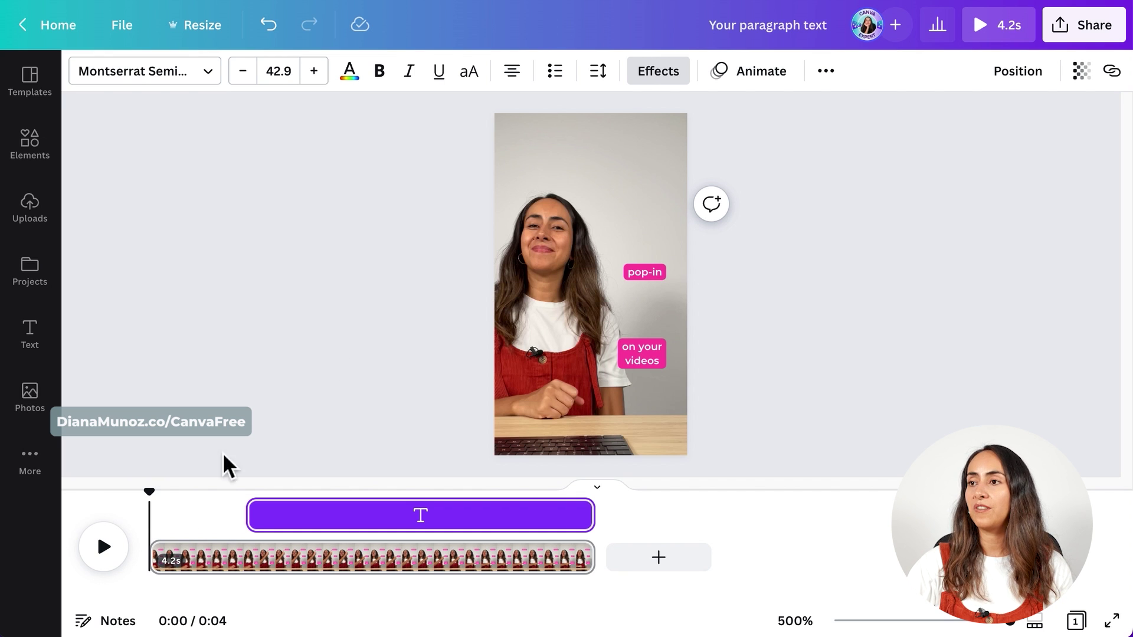
drag(156, 506, 307, 510)
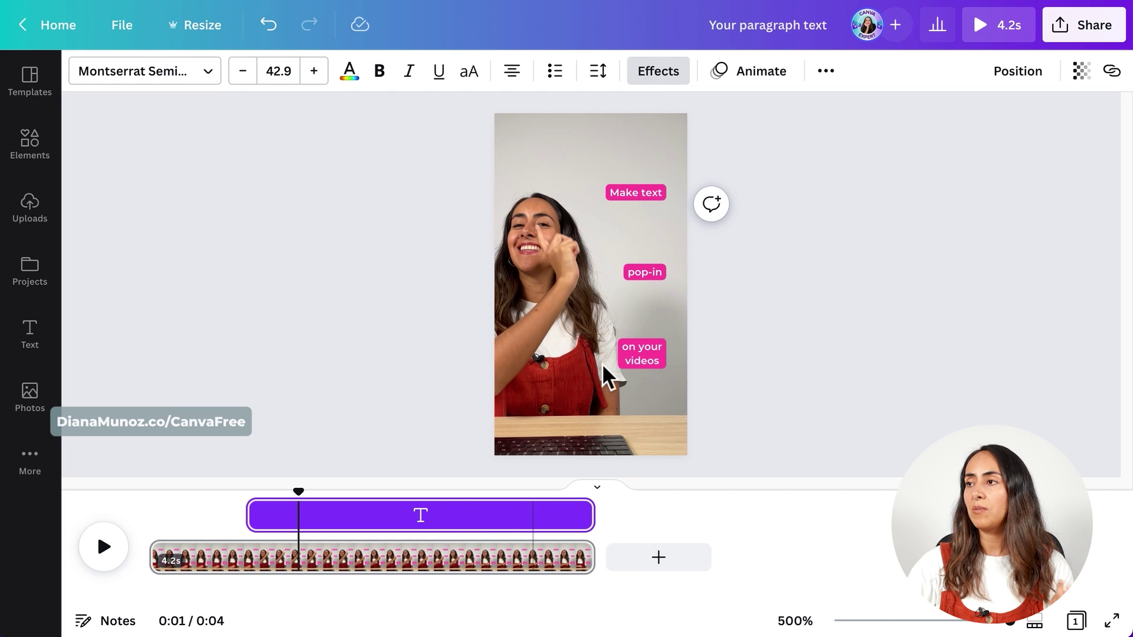
Trim the start of the "pop-in" label to the moment the woman points at it in the clip.
click(652, 271)
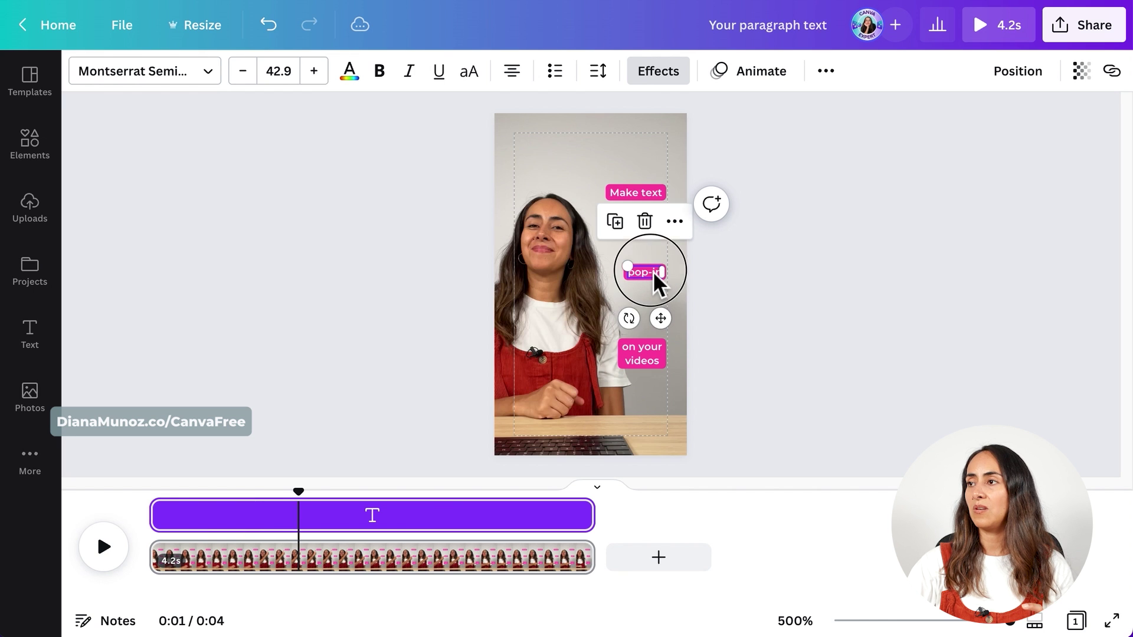
click(300, 496)
drag(307, 504, 152, 498)
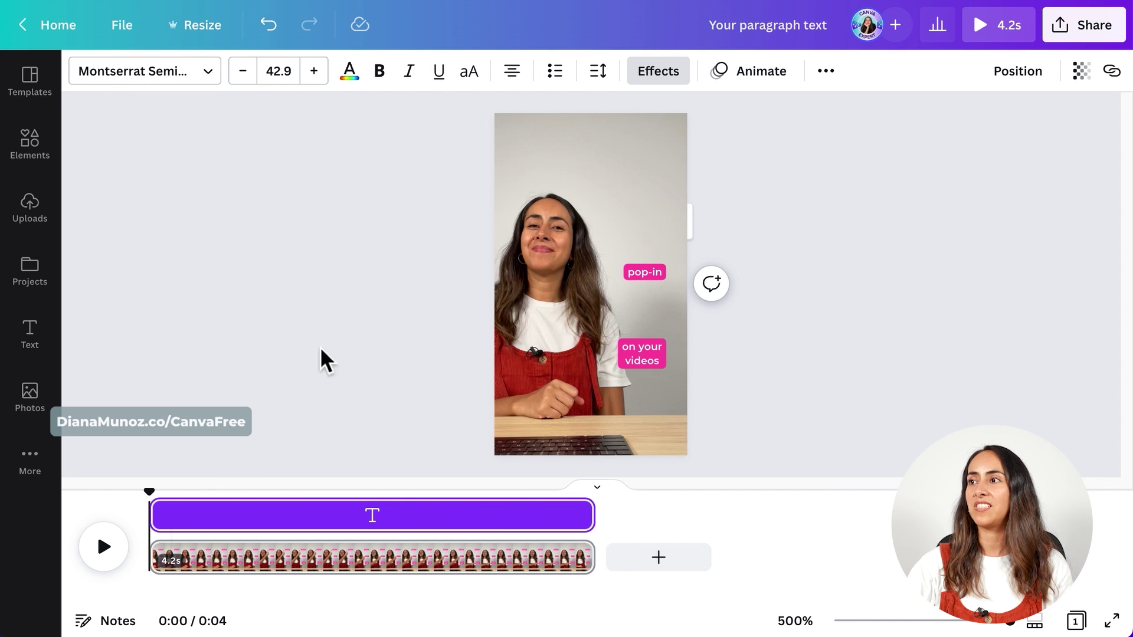
drag(151, 508, 358, 507)
drag(155, 515, 357, 526)
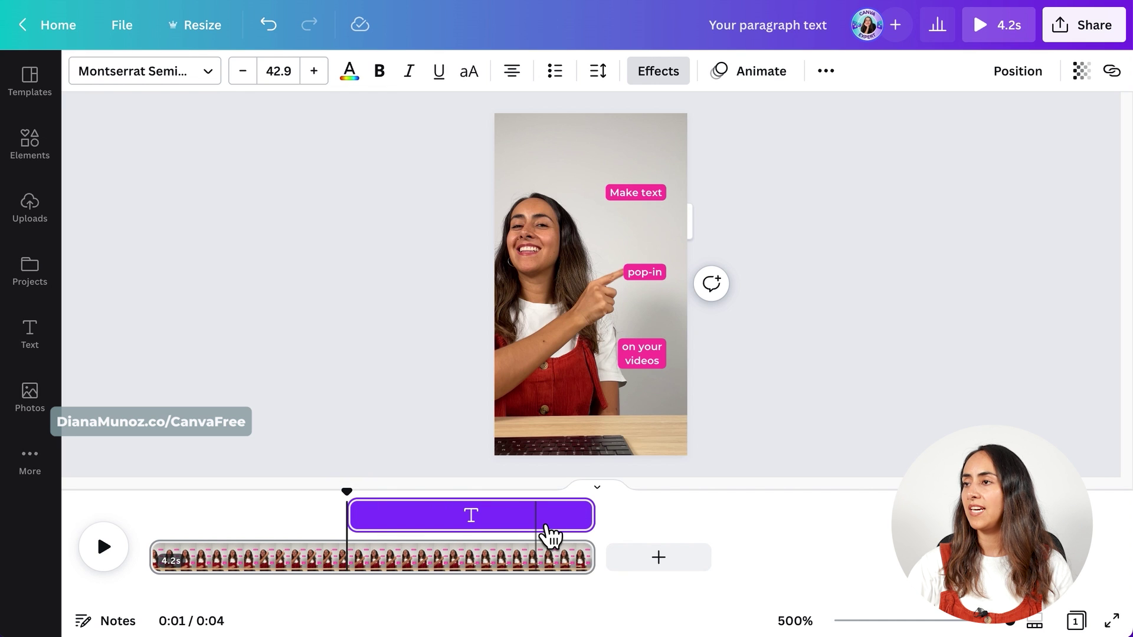
Trim the start of the "on your videos" label to the moment of the third pointing gesture, and deselect it.
click(640, 354)
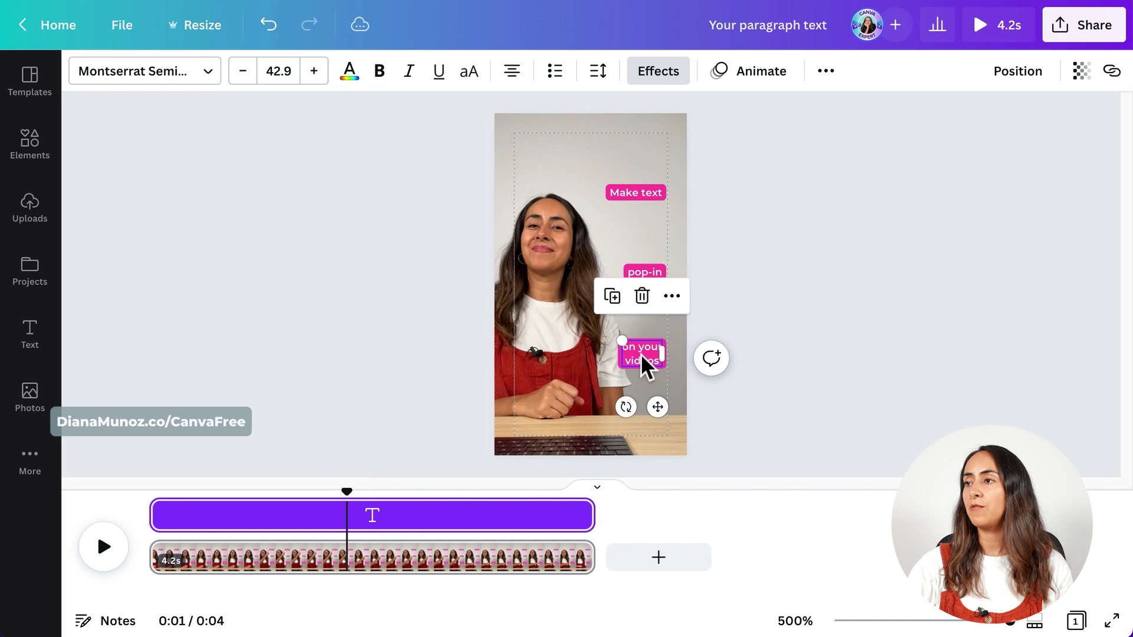
drag(356, 503, 465, 513)
drag(164, 522, 472, 523)
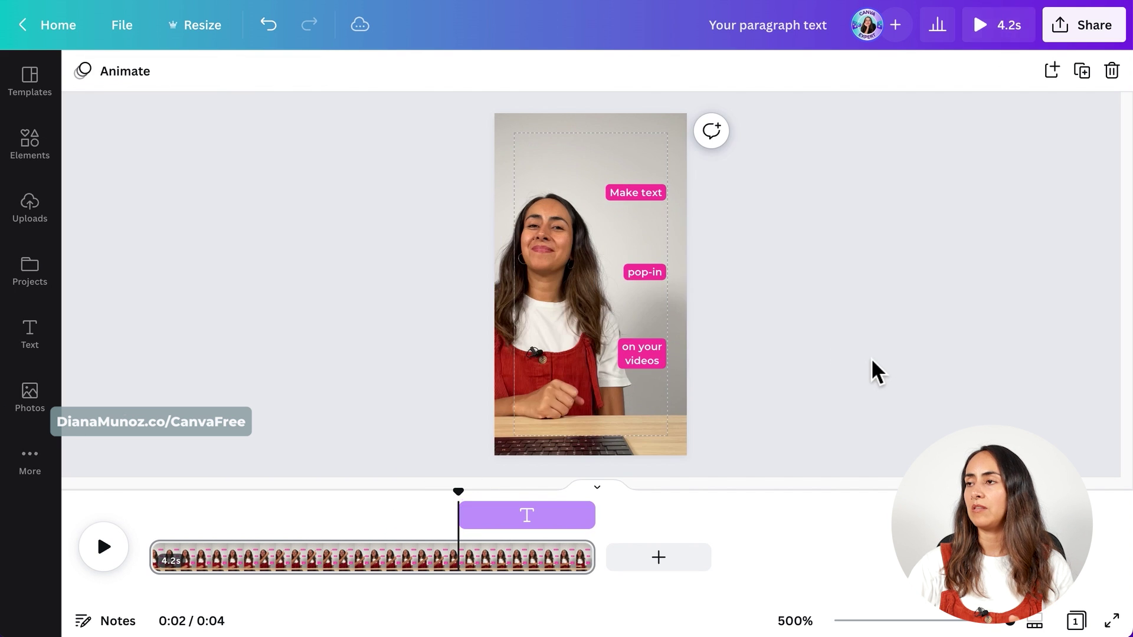
click(855, 363)
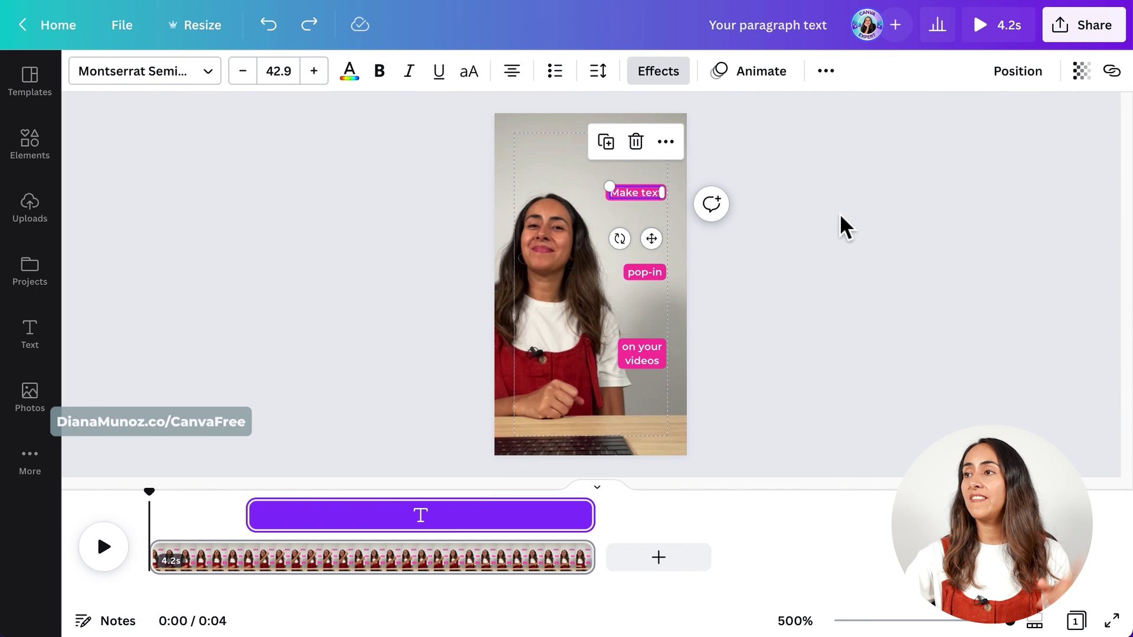
Review the individual timing bars of the "pop-in" and "on your videos" labels.
click(662, 272)
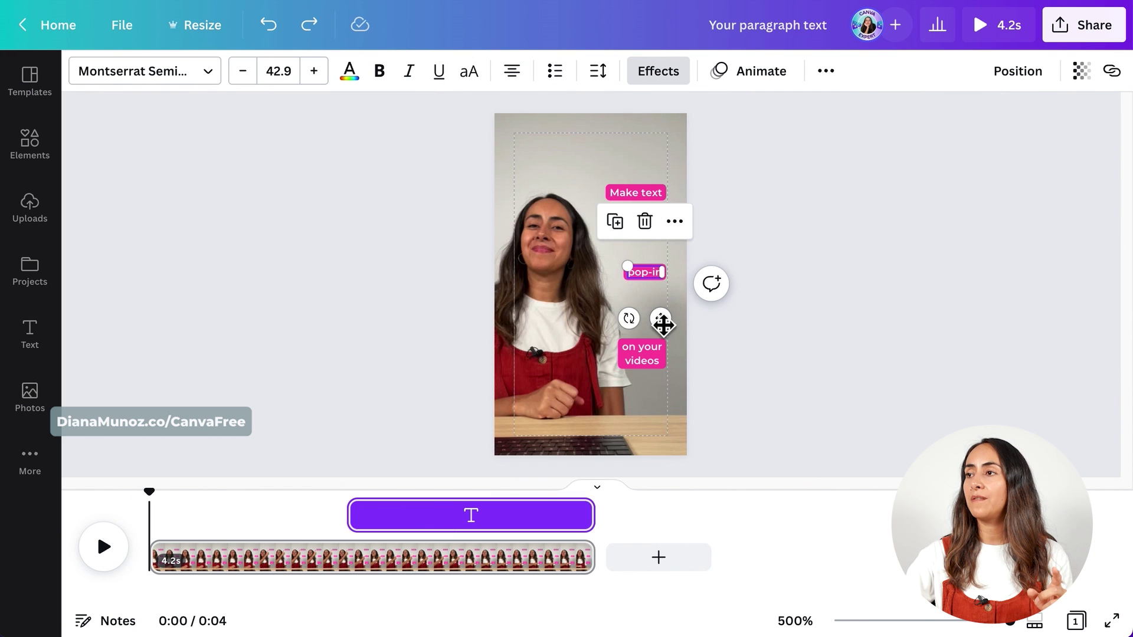
click(649, 367)
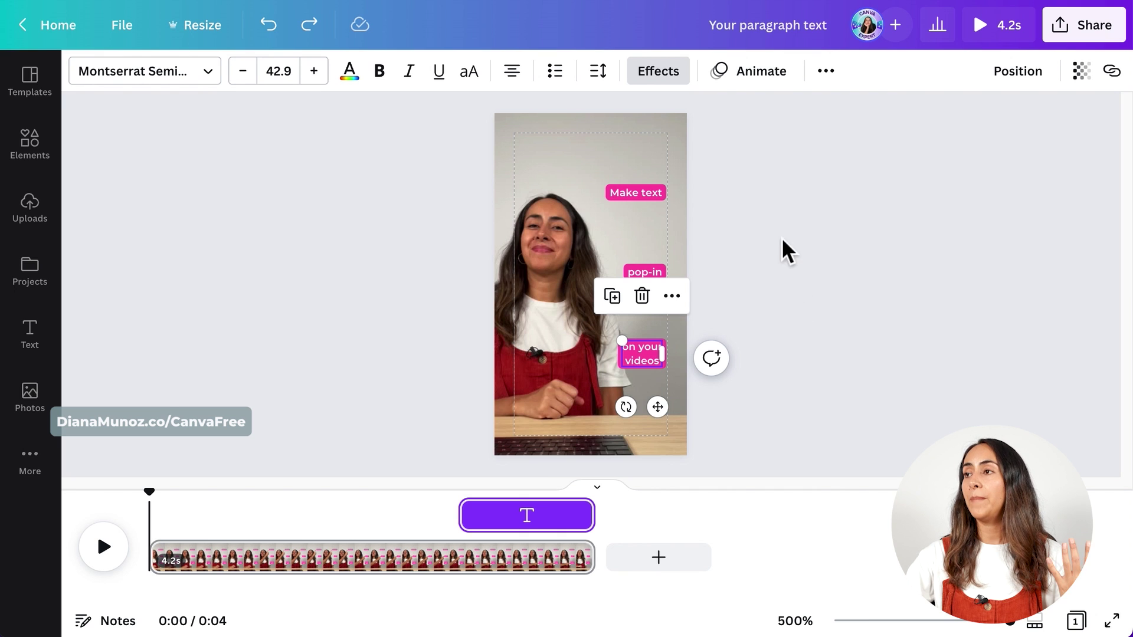
click(770, 224)
Select all three labels together, expand their timings into separate tracks for comparison, and collapse them again.
drag(750, 170, 638, 386)
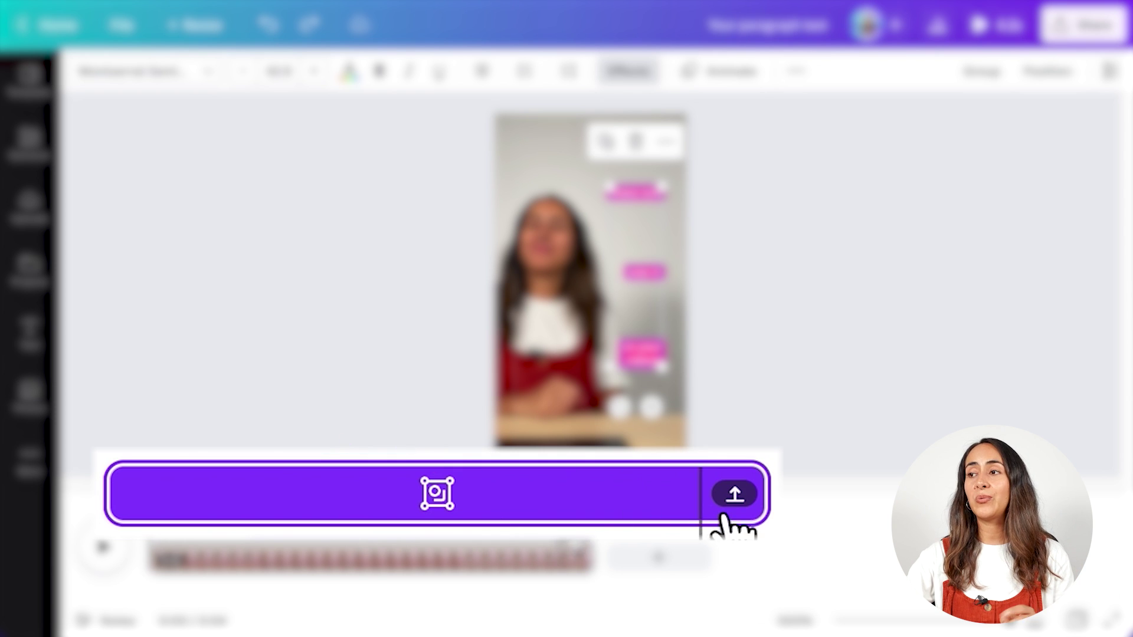
click(764, 520)
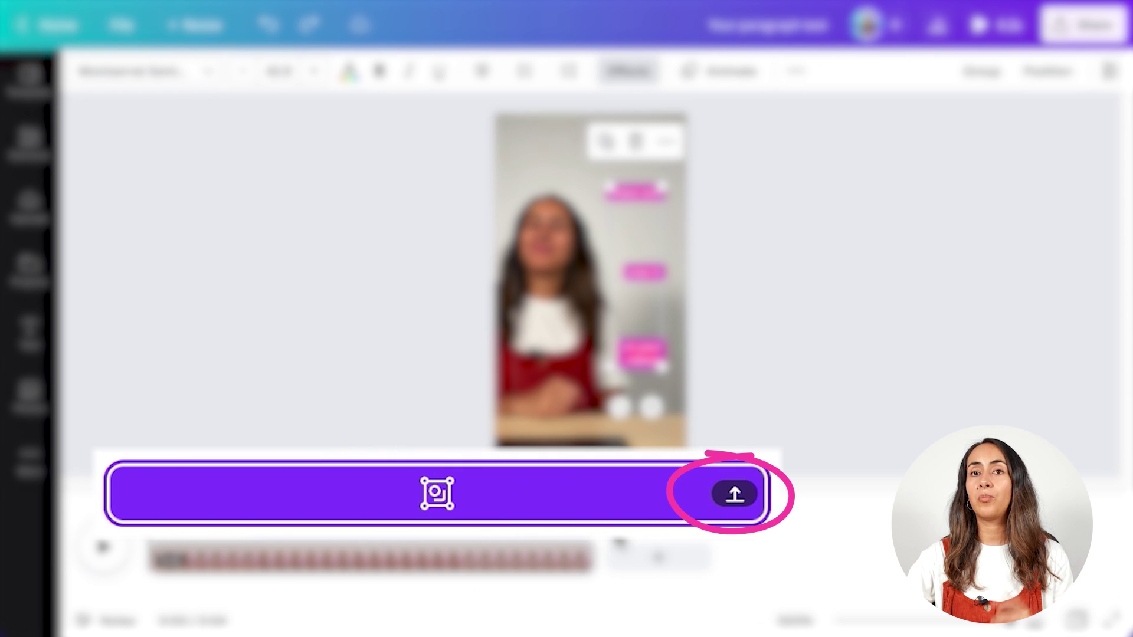
click(581, 515)
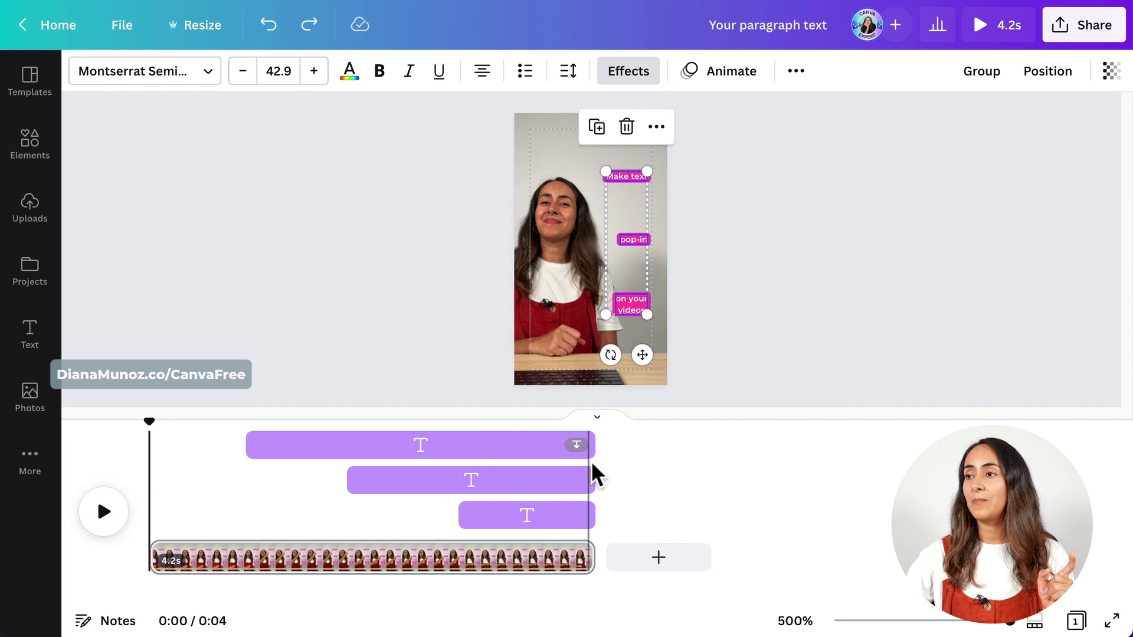
click(576, 445)
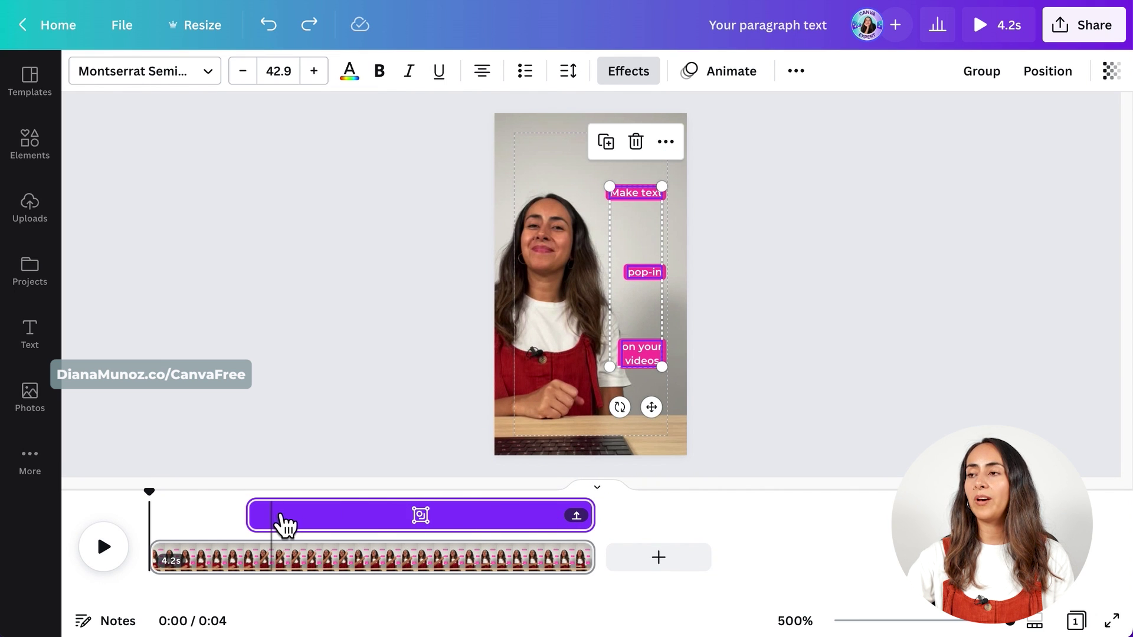
Try trimming the start of all three labels at once, and shift the "Make text" and "pop-in" tracks earlier at staggered times.
drag(258, 515, 336, 516)
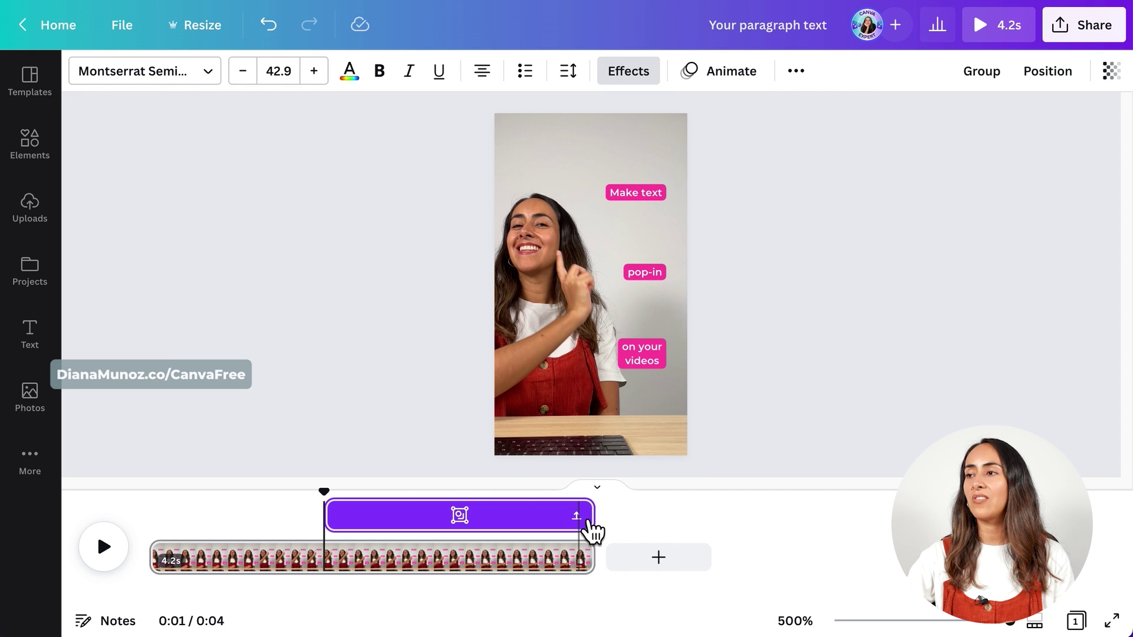
click(577, 516)
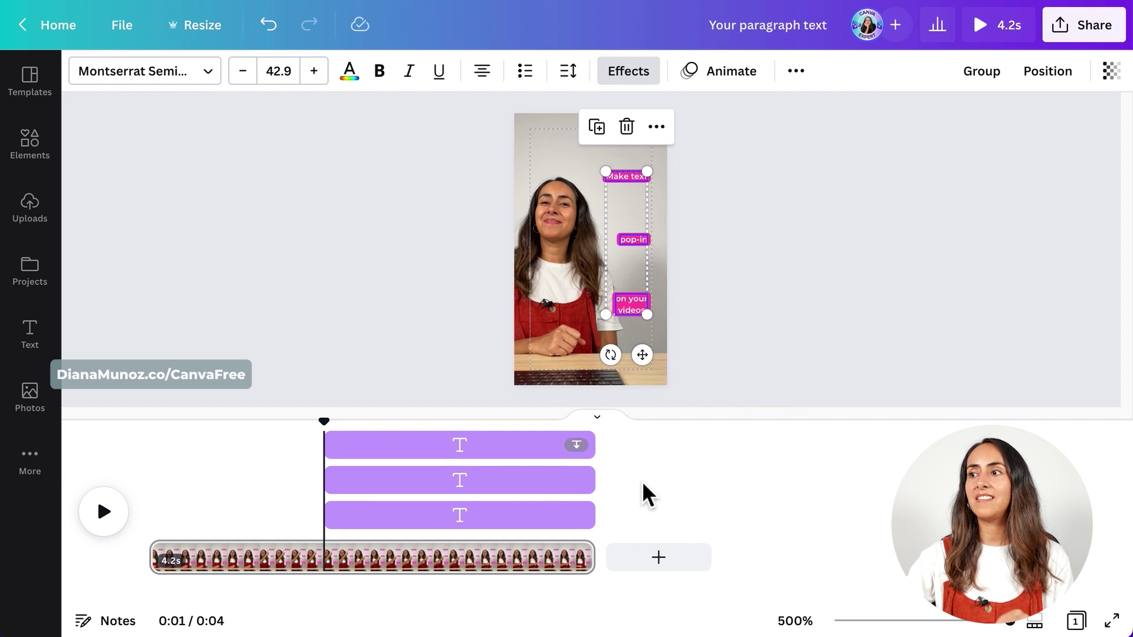
drag(489, 455, 308, 450)
drag(425, 501, 380, 508)
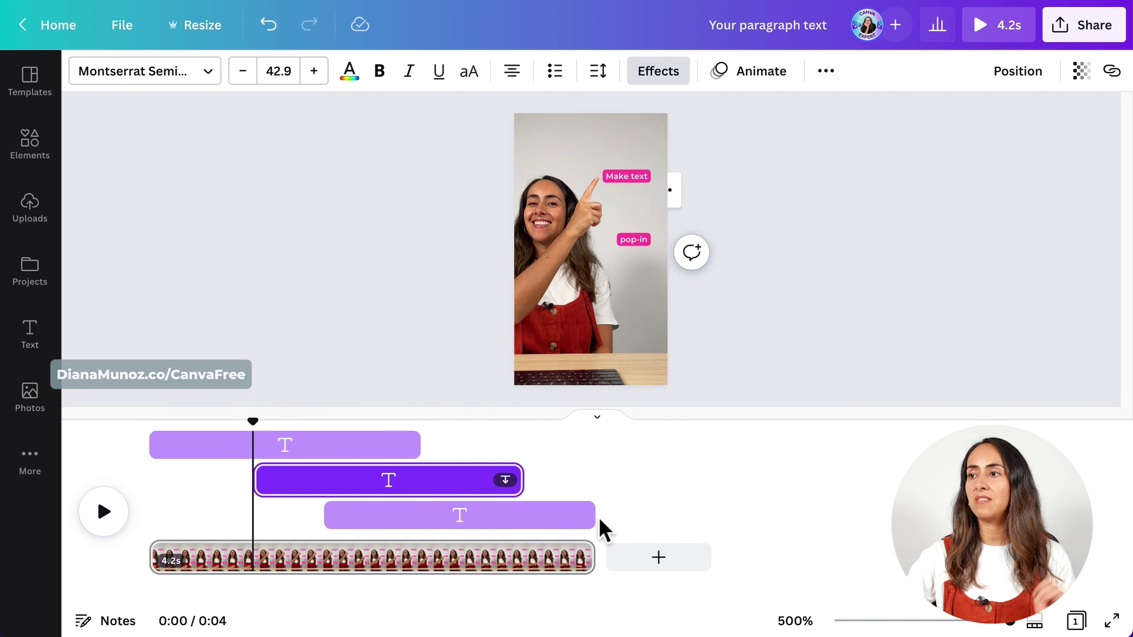
Undo the track shifts and the shared trim, and collapse the three label tracks into one.
click(287, 41)
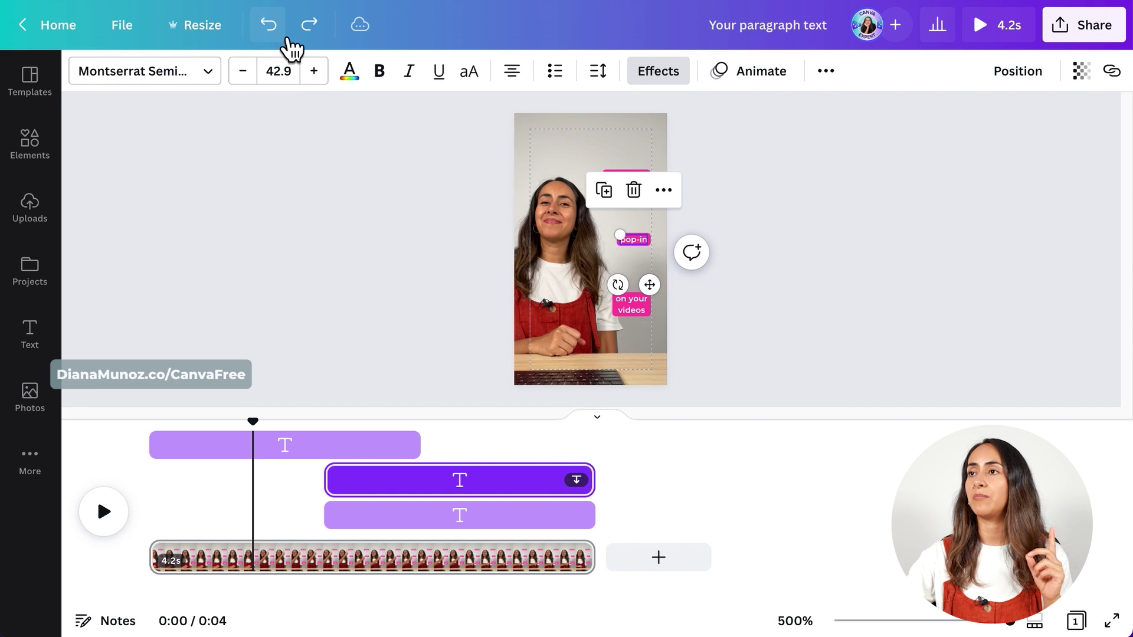
click(287, 40)
click(288, 41)
mouse_move(253, 424)
mouse_down()
mouse_move(244, 431)
mouse_move(485, 431)
mouse_move(245, 406)
mouse_up()
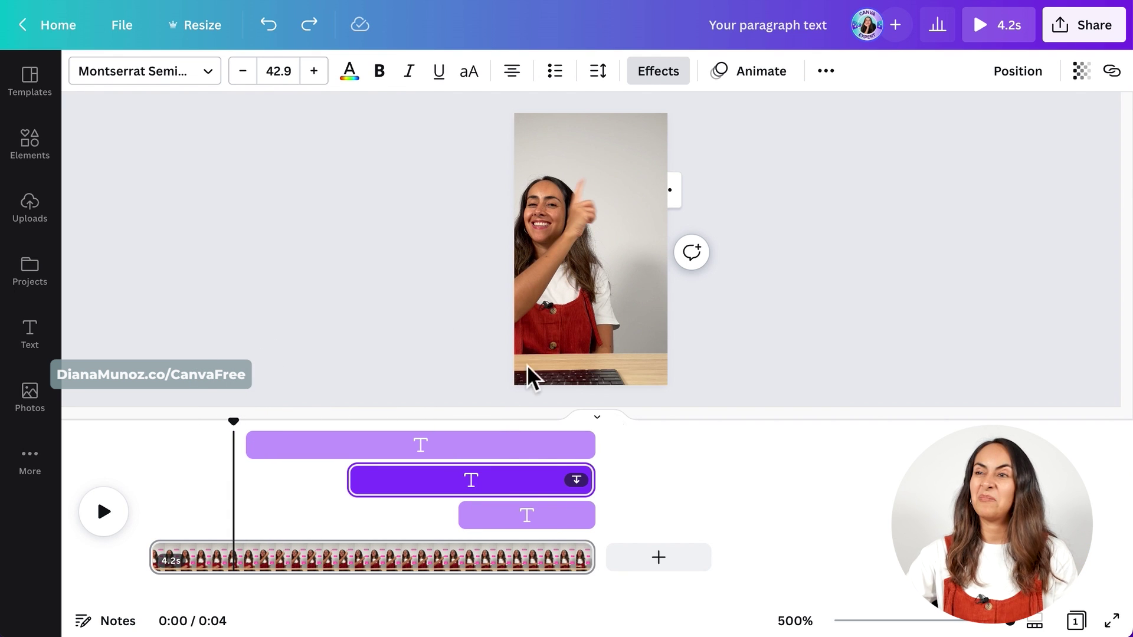
click(576, 479)
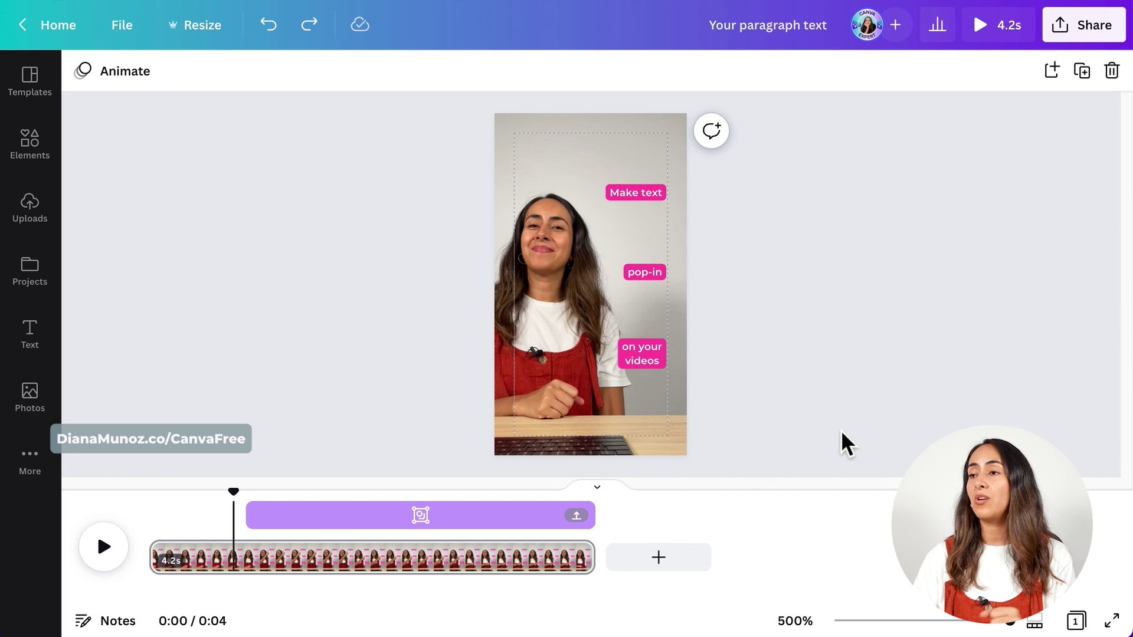
Open the download settings for exporting the design as an MP4 Video.
click(1093, 30)
click(807, 449)
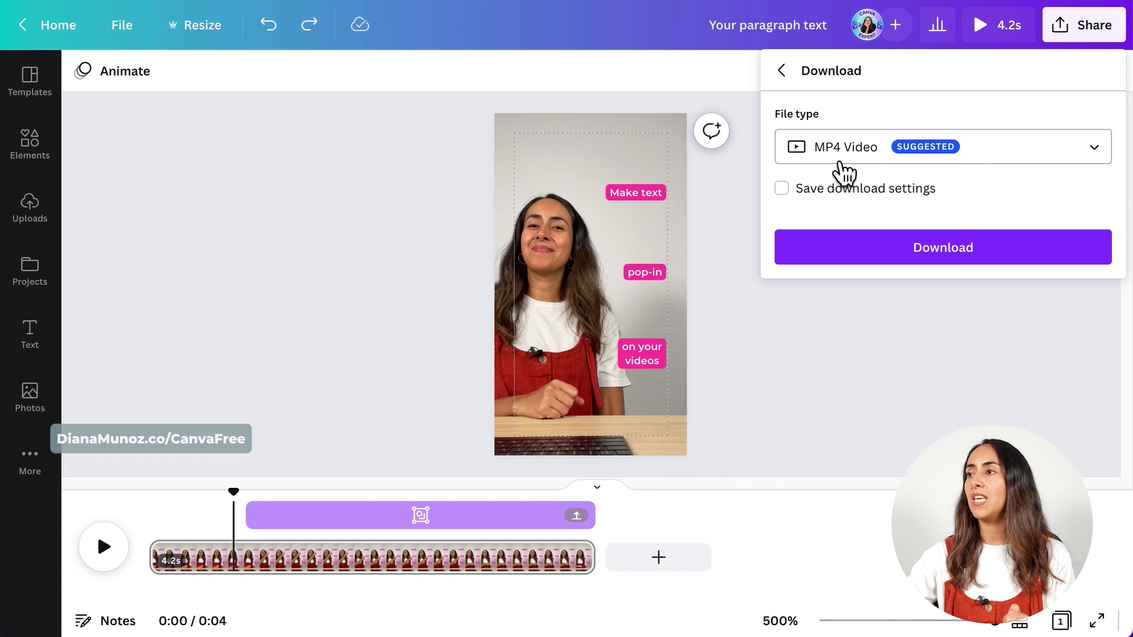